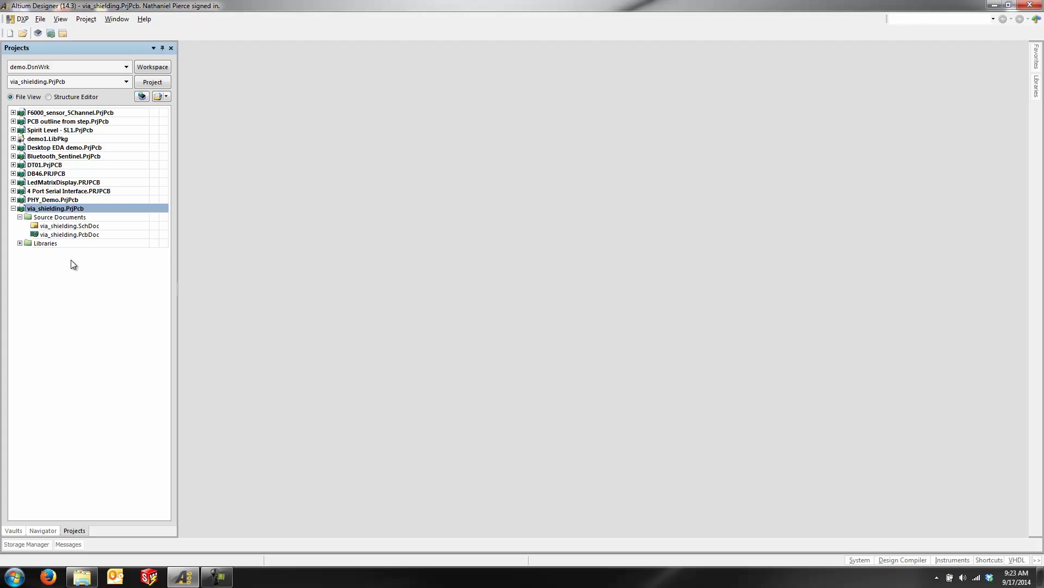
Step: Browse to the Public Documents > Altium > AD14 > Templates folder in Explorer
key("alt+Tab")
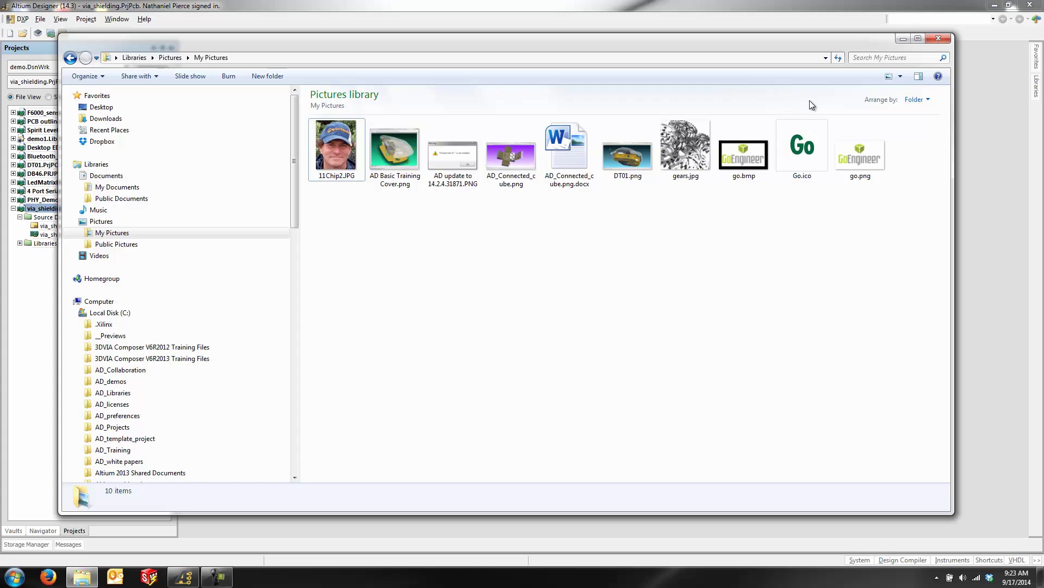
left_click(297, 401)
left_click(297, 402)
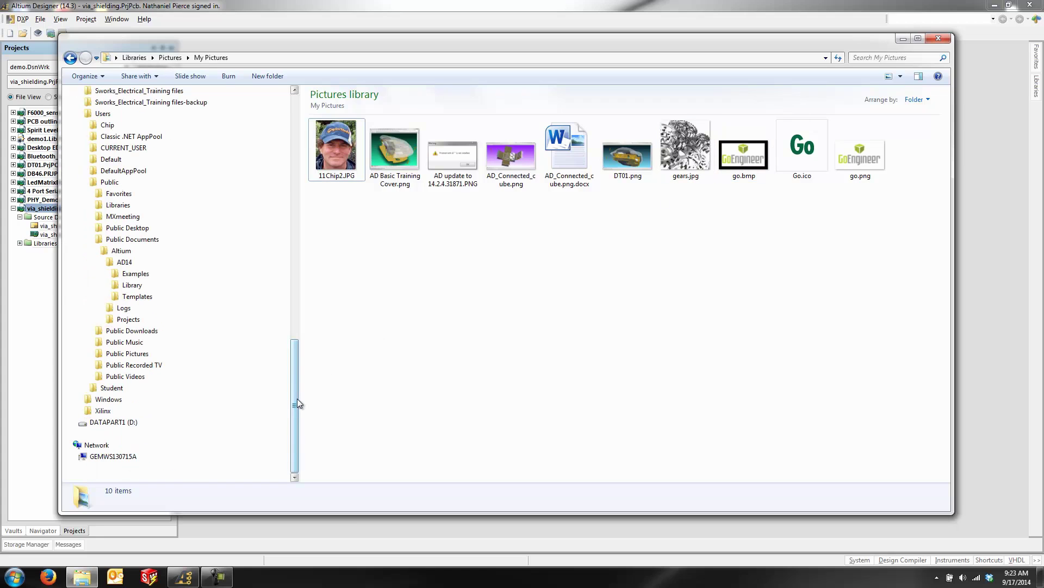
left_click(138, 297)
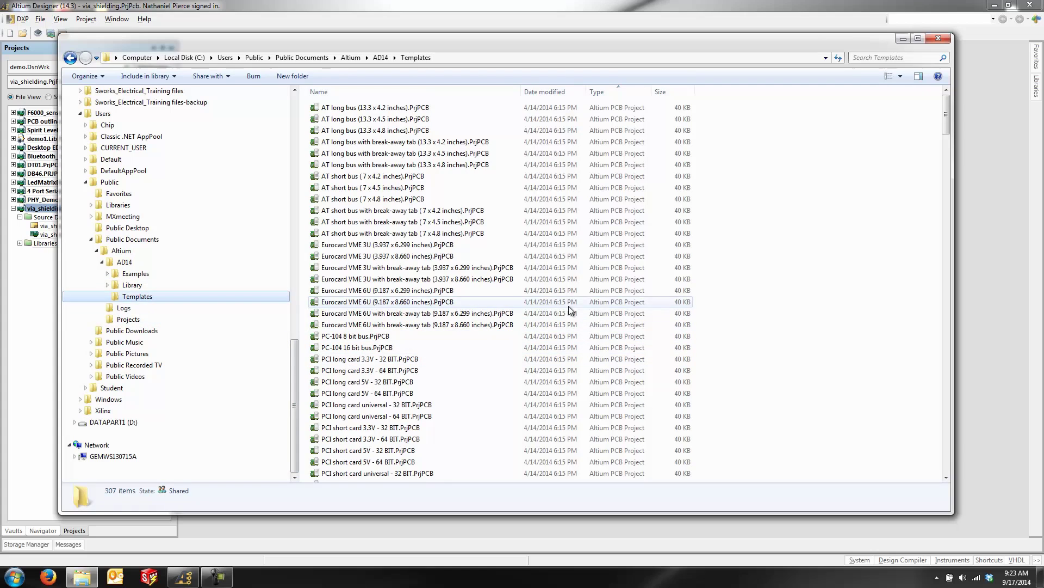
scroll(837, 346, "down", 10)
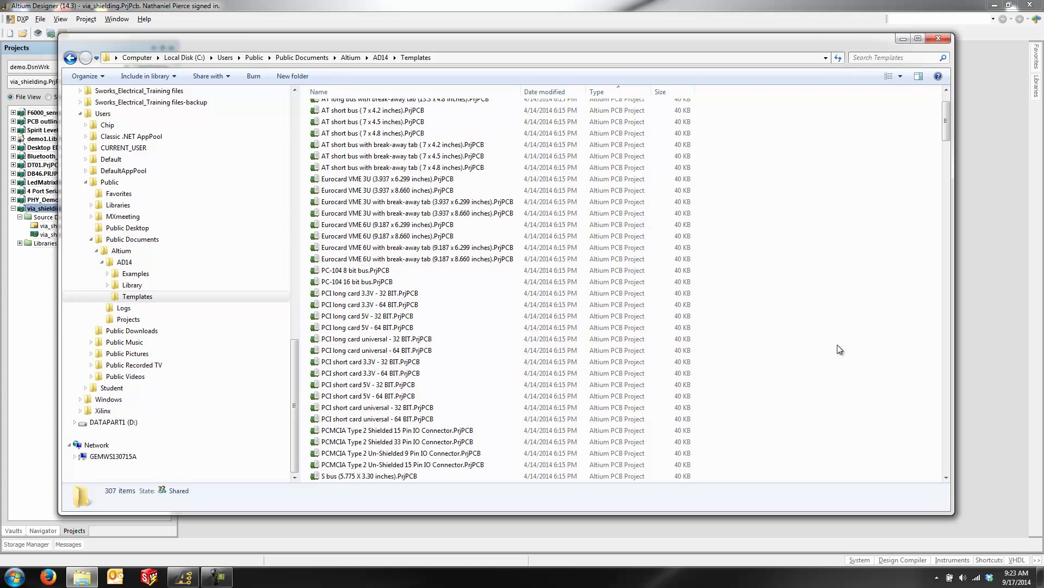
scroll(821, 338, "down", 15)
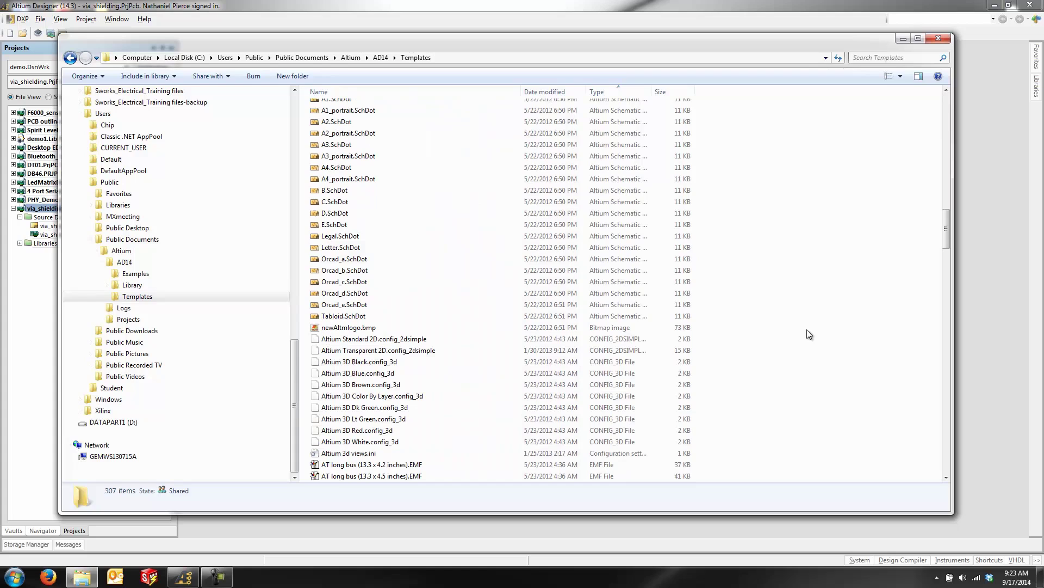
Step: Copy A4.SchDot and go to the empty AD_template_project folder
left_click(364, 170)
right_click(364, 170)
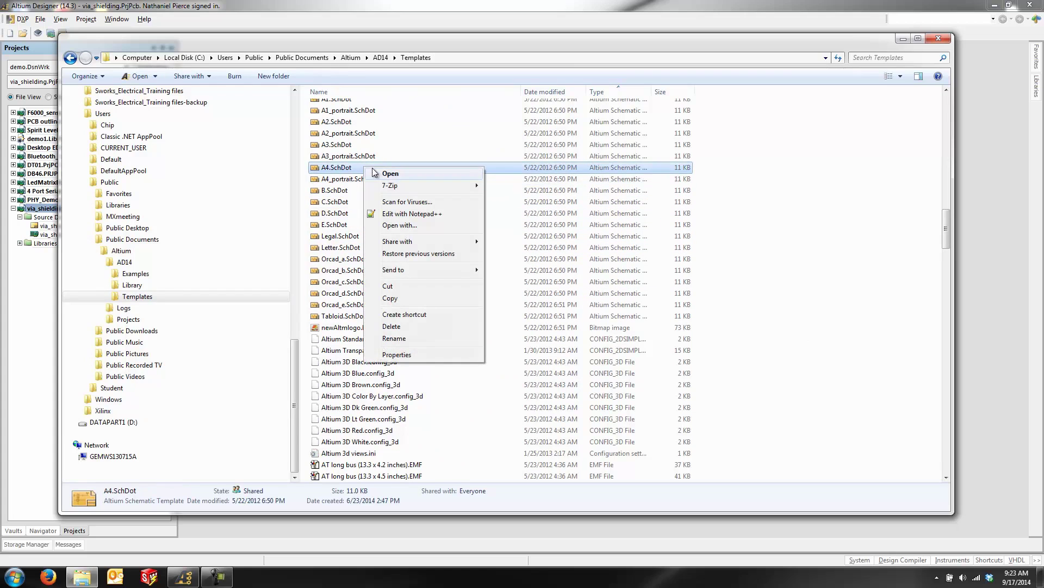
left_click(413, 298)
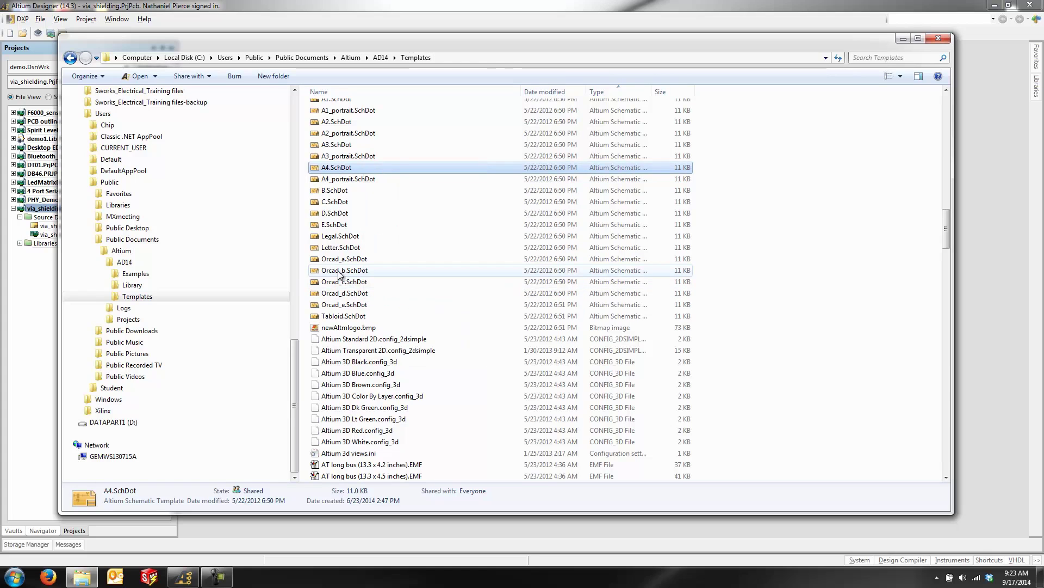
left_click(295, 159)
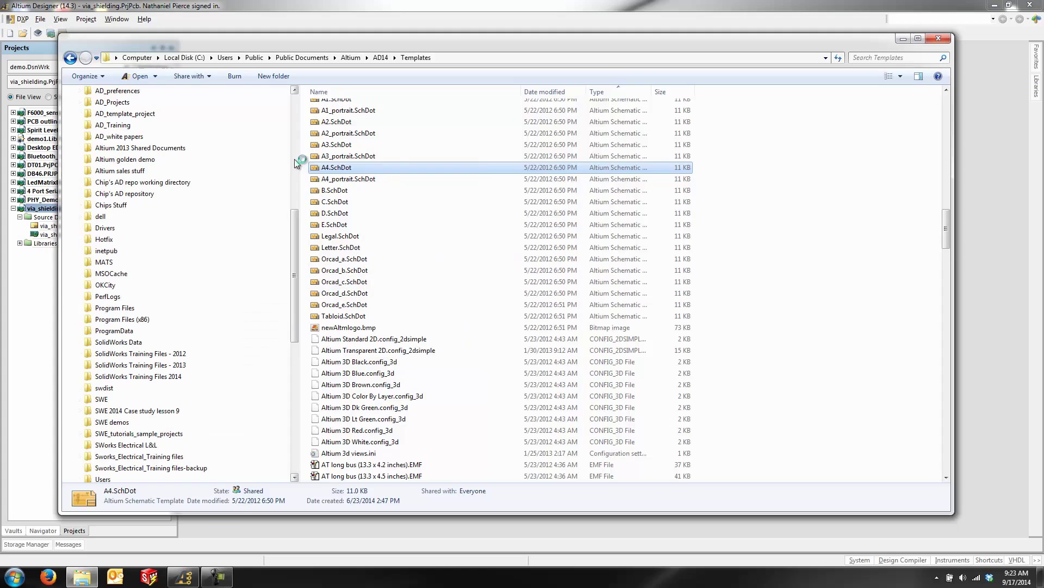
left_click(148, 116)
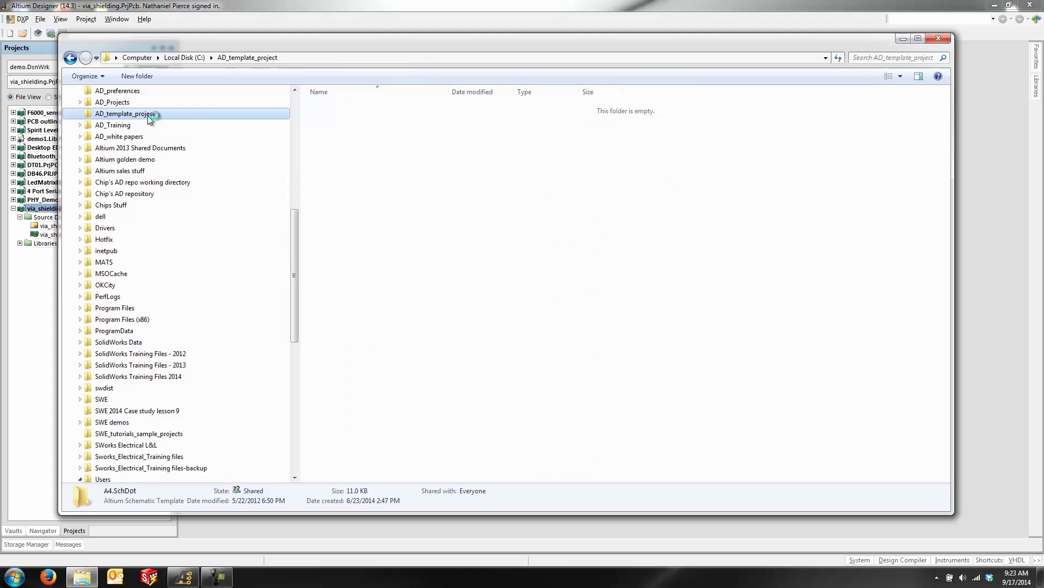
Step: Paste the copied A4.SchDot into AD_template_project
right_click(424, 176)
left_click(472, 255)
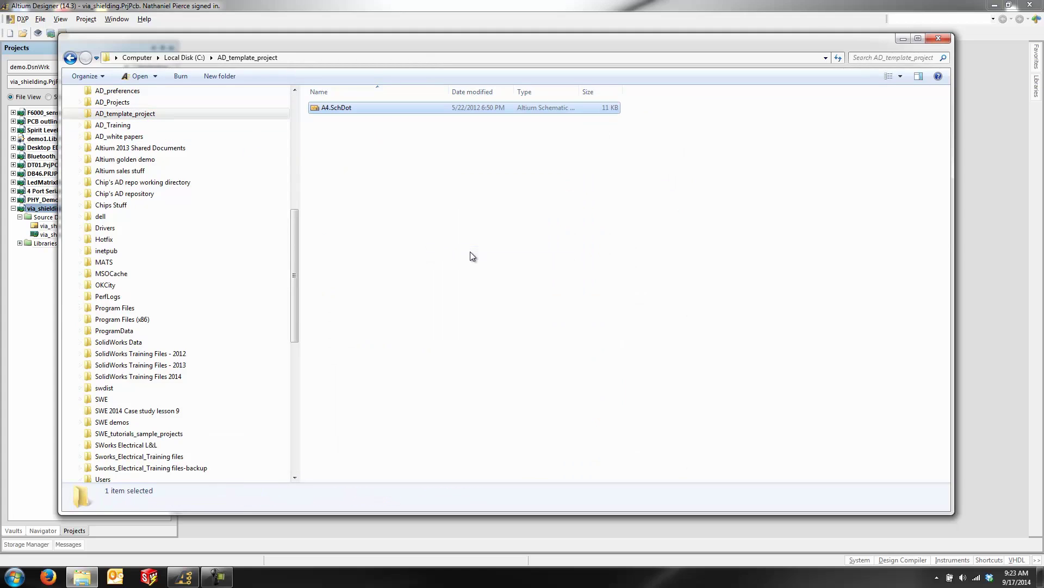
left_click_drag(442, 49, 443, 142)
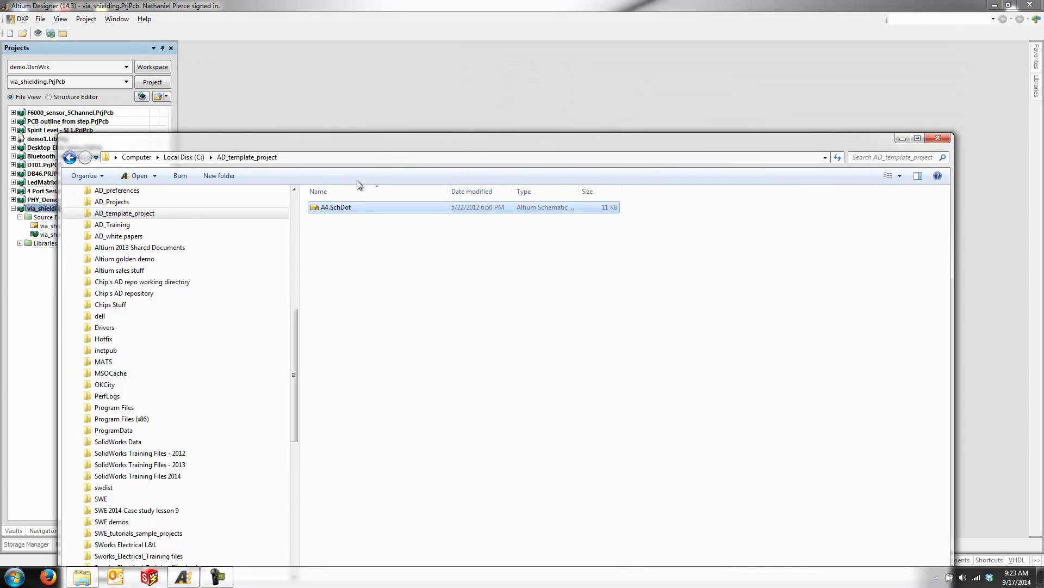
Step: Rename the pasted template to GoEngineer_A4.SchDot
right_click(344, 208)
left_click(408, 364)
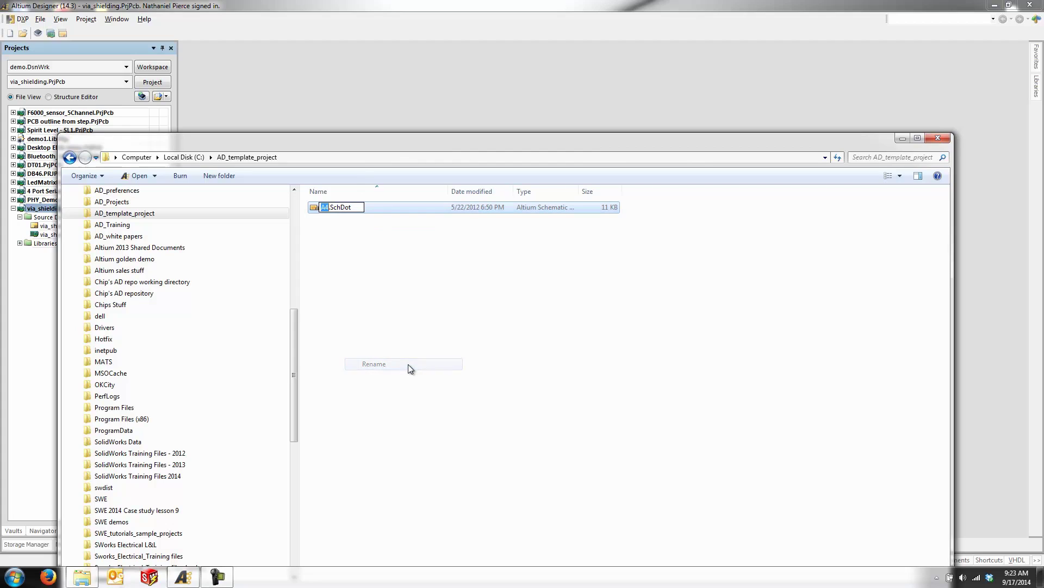
key("Home")
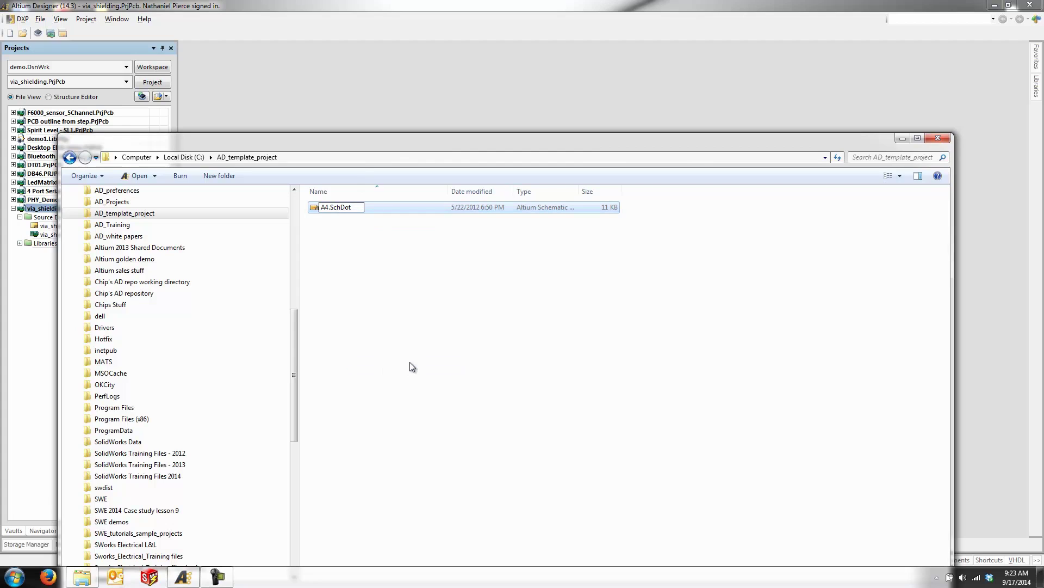
type("Go")
type("Enginer")
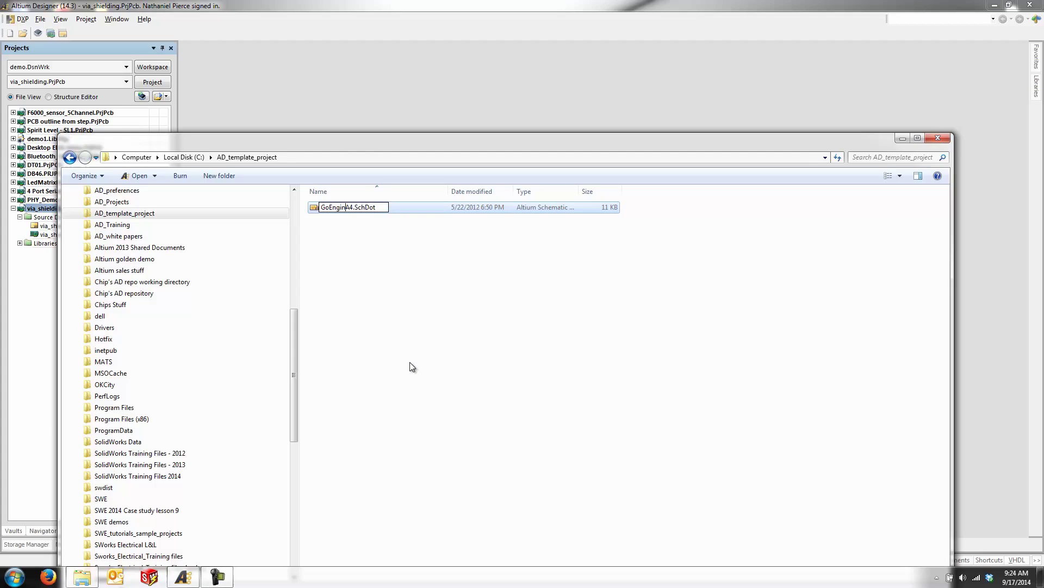
key("BackSpace")
type("er")
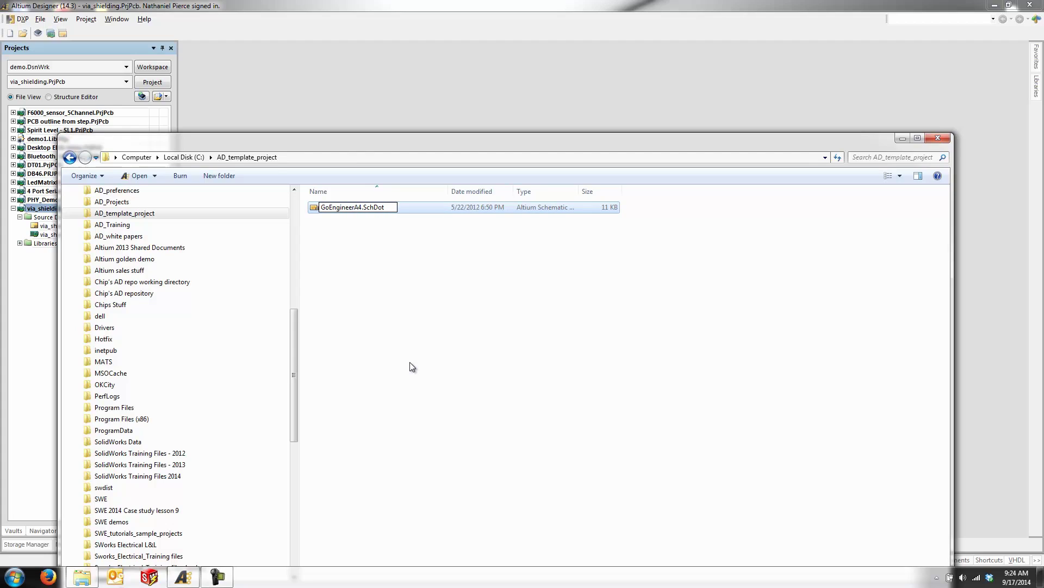
type("_")
key("Return")
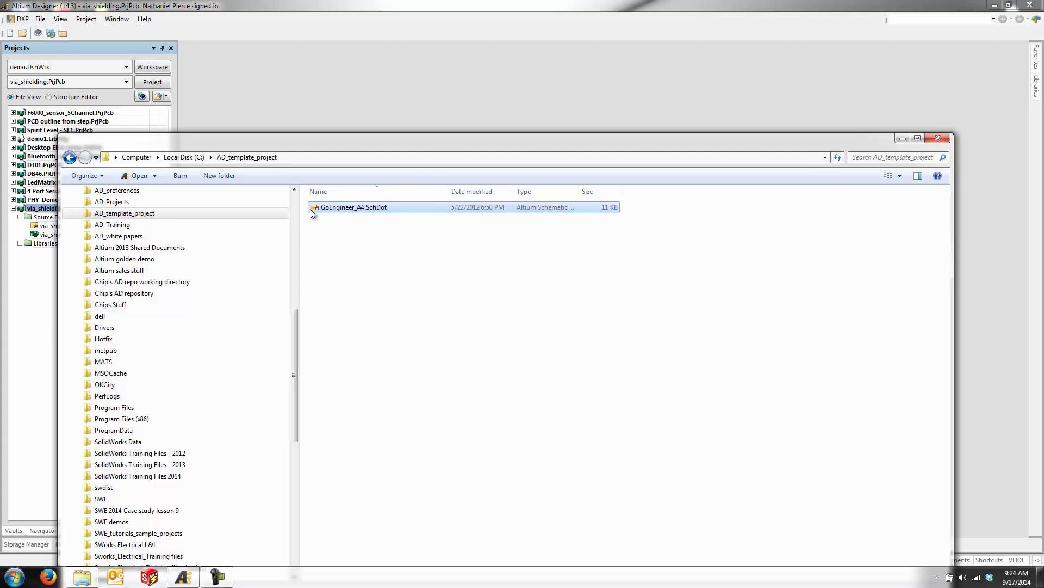
Step: Open GoEngineer_A4.SchDot in Altium and delete the Altium logo from the title block
left_click_drag(312, 209, 384, 113)
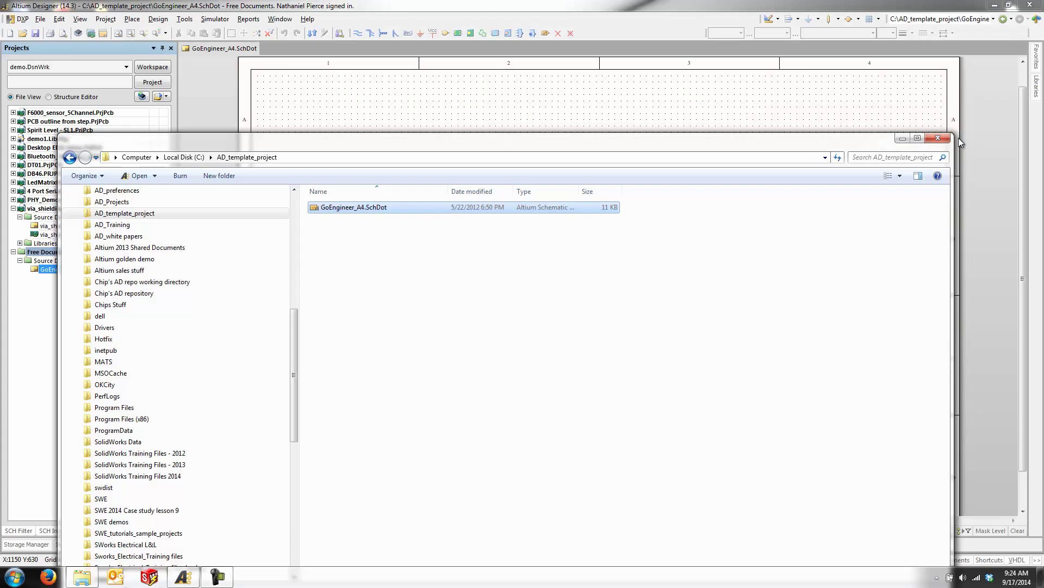
left_click(938, 138)
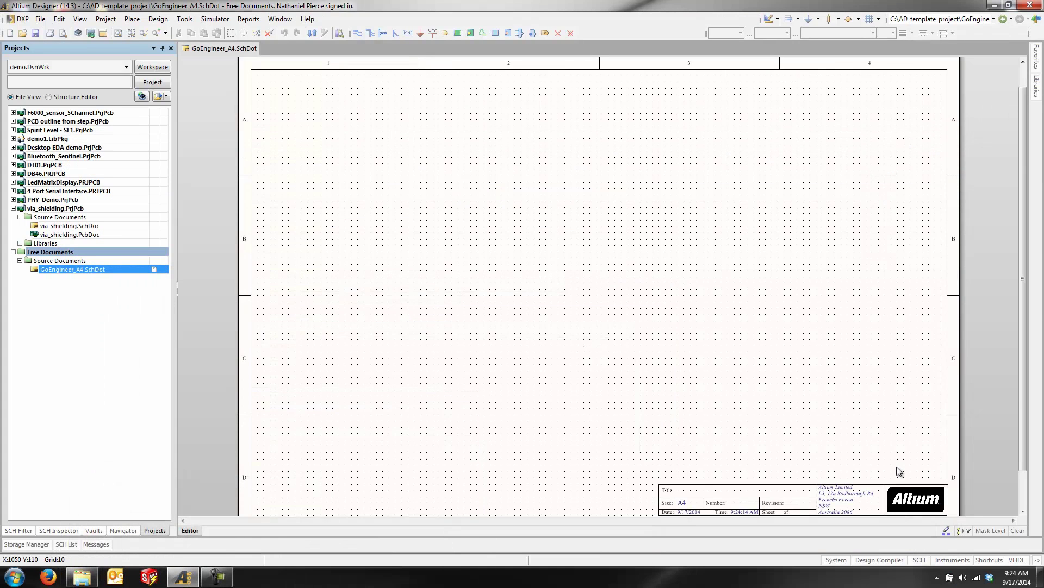
middle_click_drag(896, 465, 844, 391)
left_click(833, 350)
key("Delete")
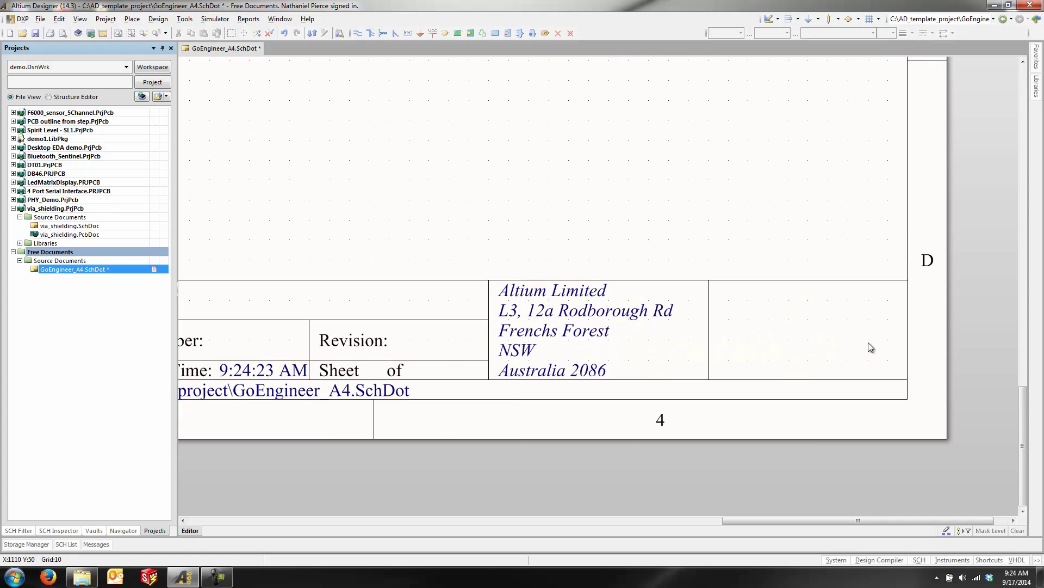
Step: Place go.png as an image graphic filling the title block's right-hand cell
left_click(130, 21)
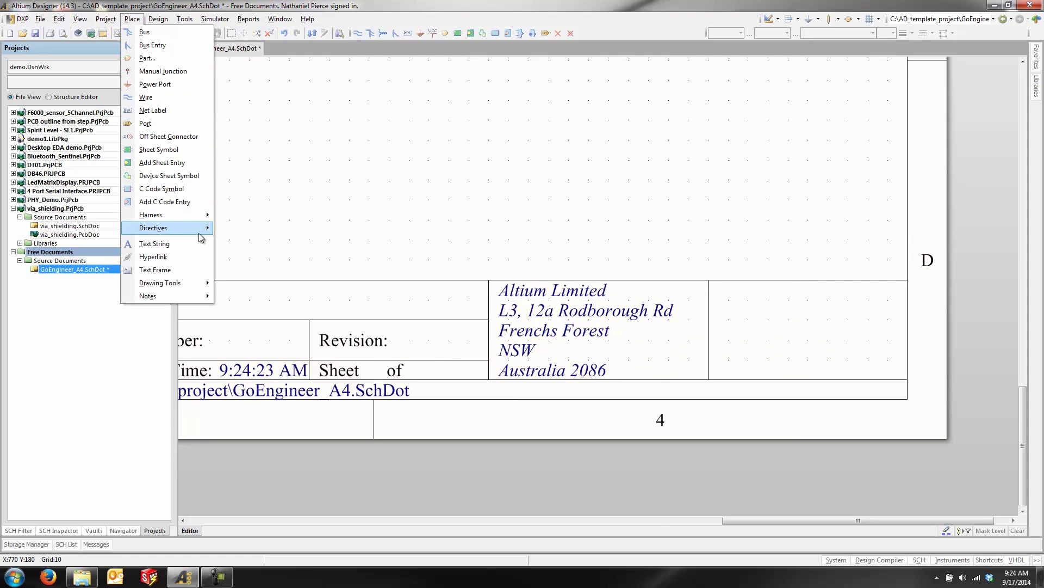
mouse_move(200, 282)
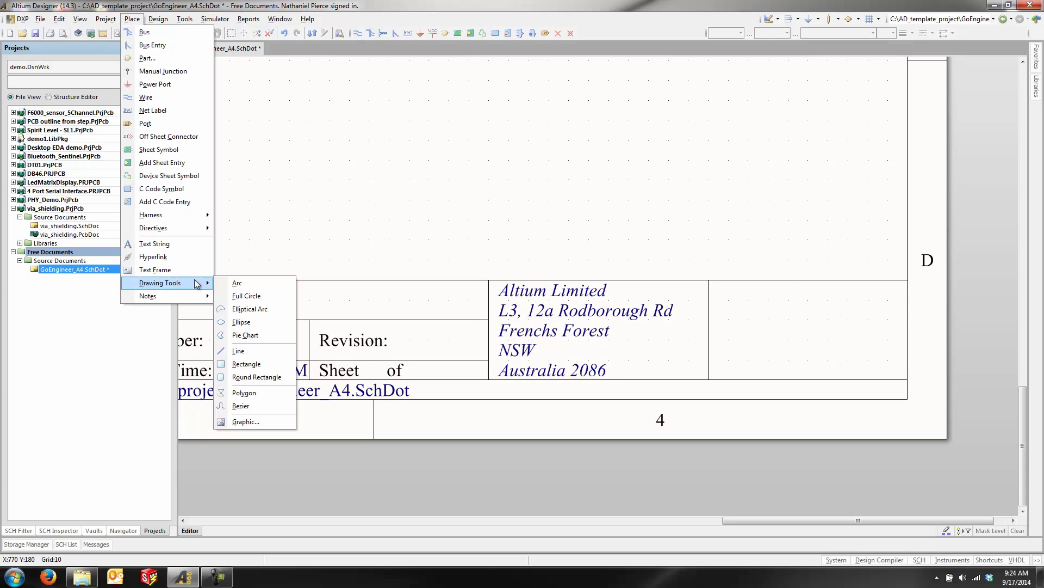
left_click(290, 423)
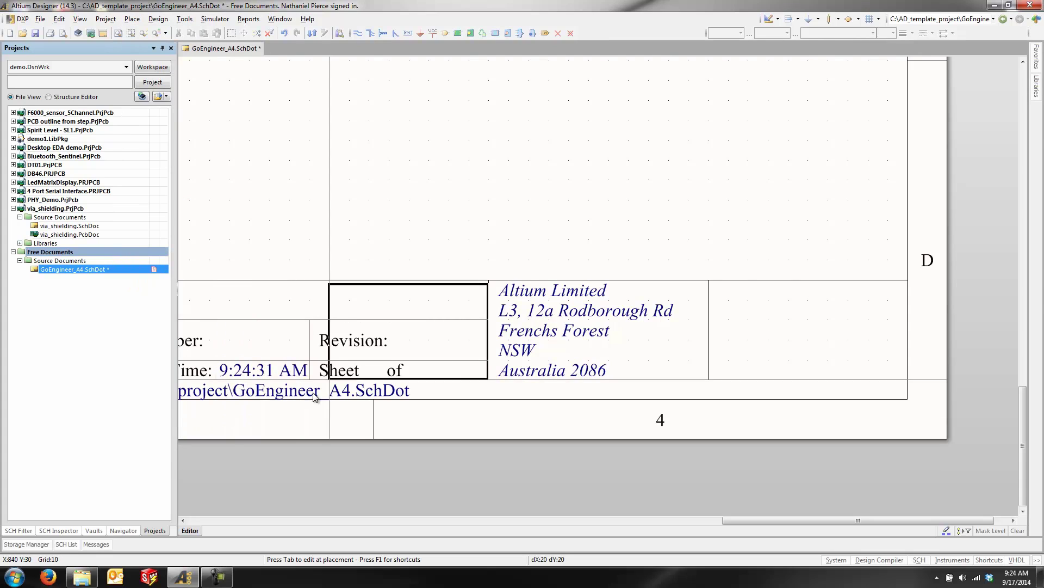
left_click(725, 377)
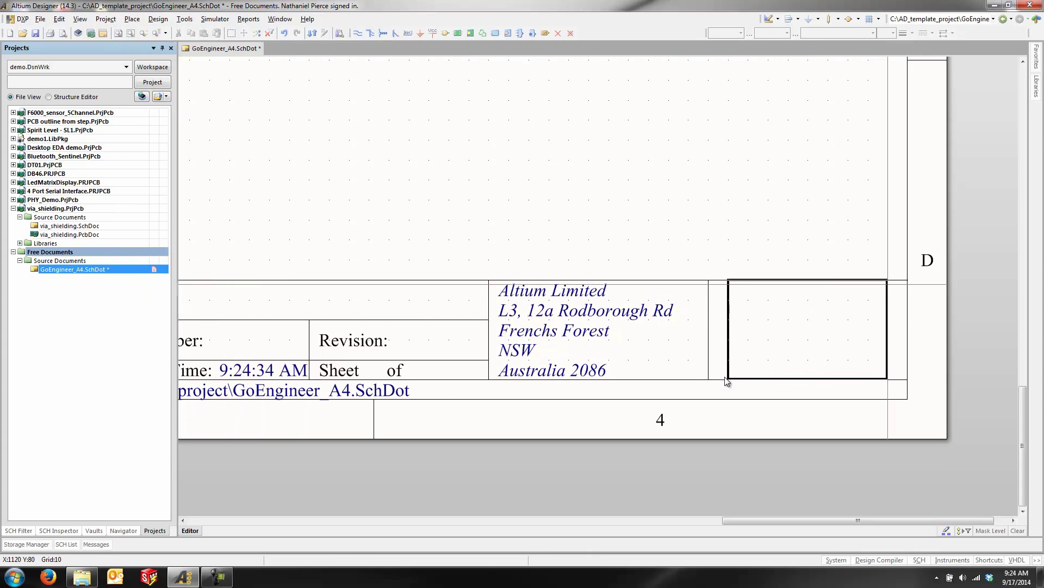
left_click(896, 311)
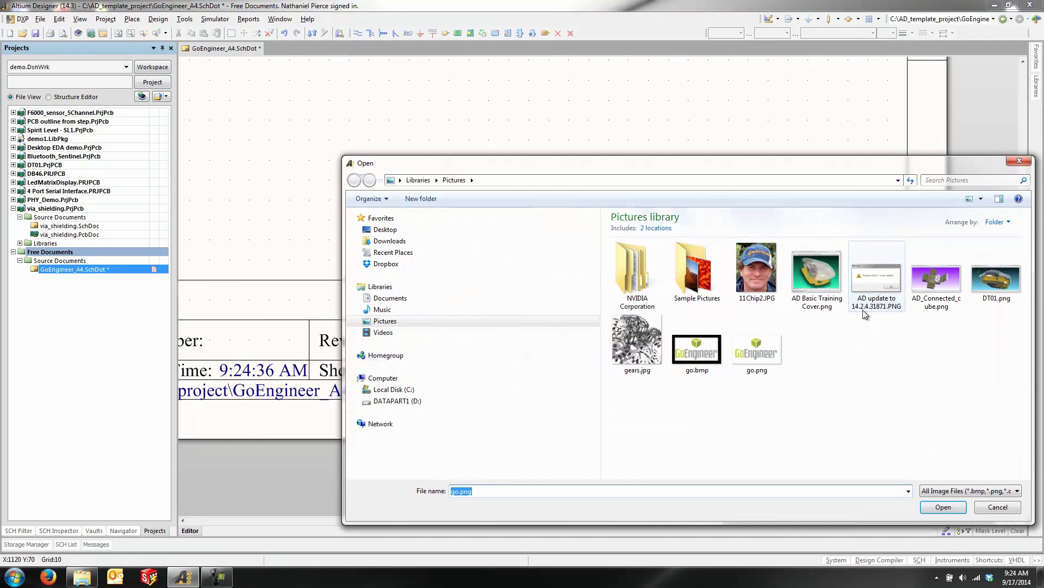
left_click(760, 354)
left_click(943, 506)
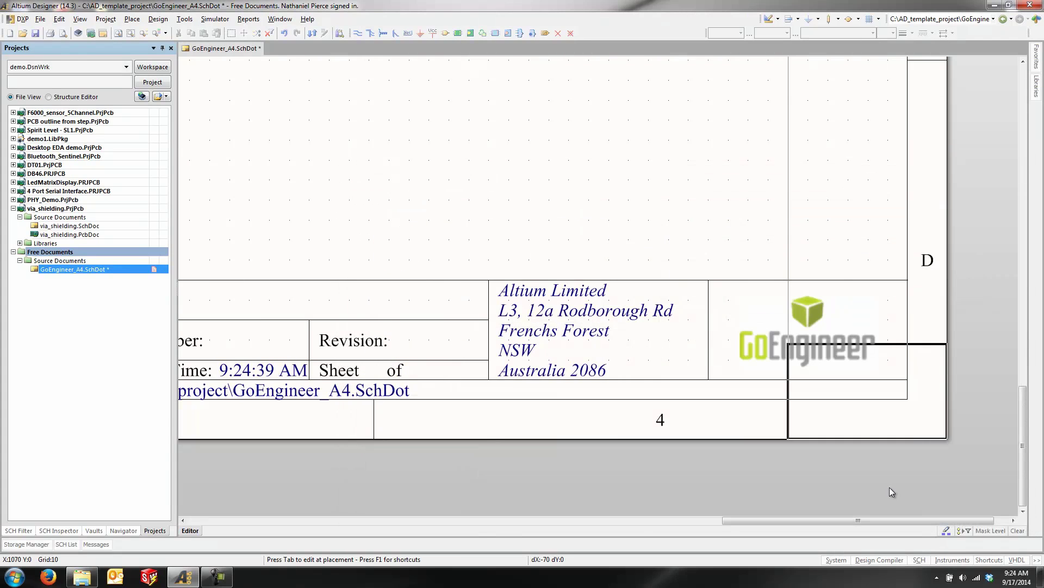
right_click(646, 238)
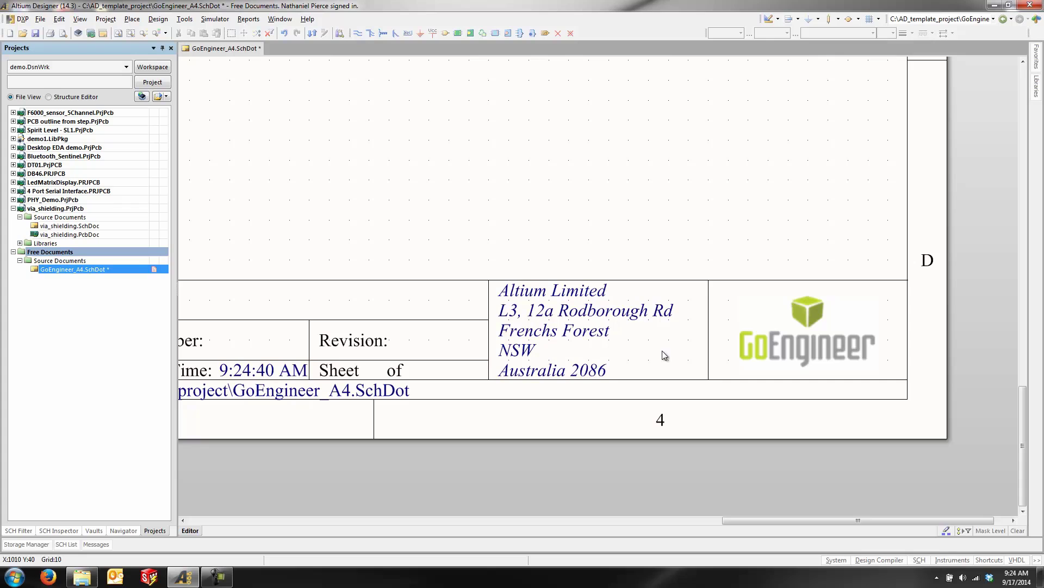
Step: Show Document Options' Parameters list, enlarged so every title-block parameter is visible
left_click(157, 19)
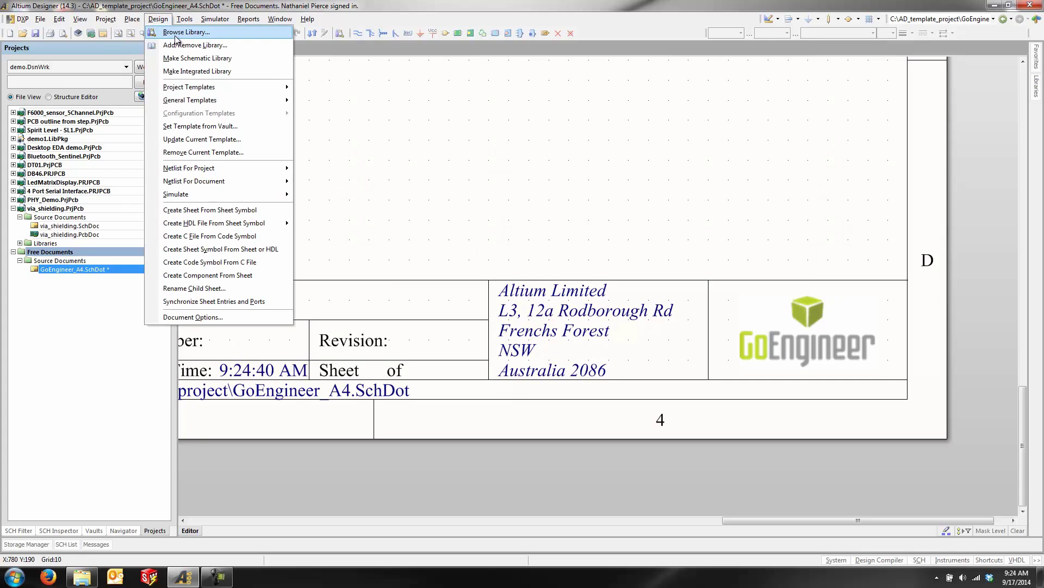
left_click(223, 317)
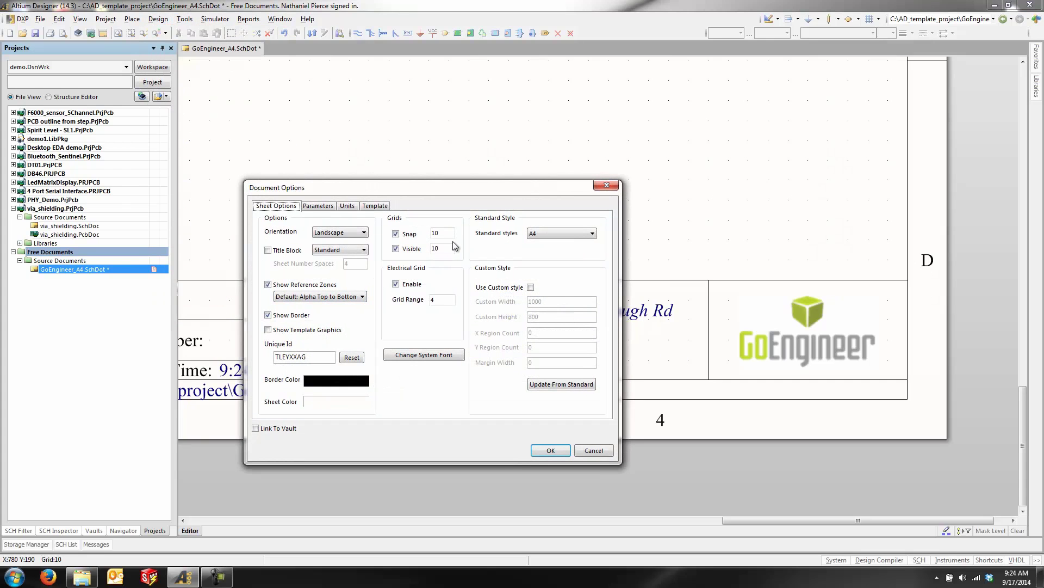
left_click(319, 205)
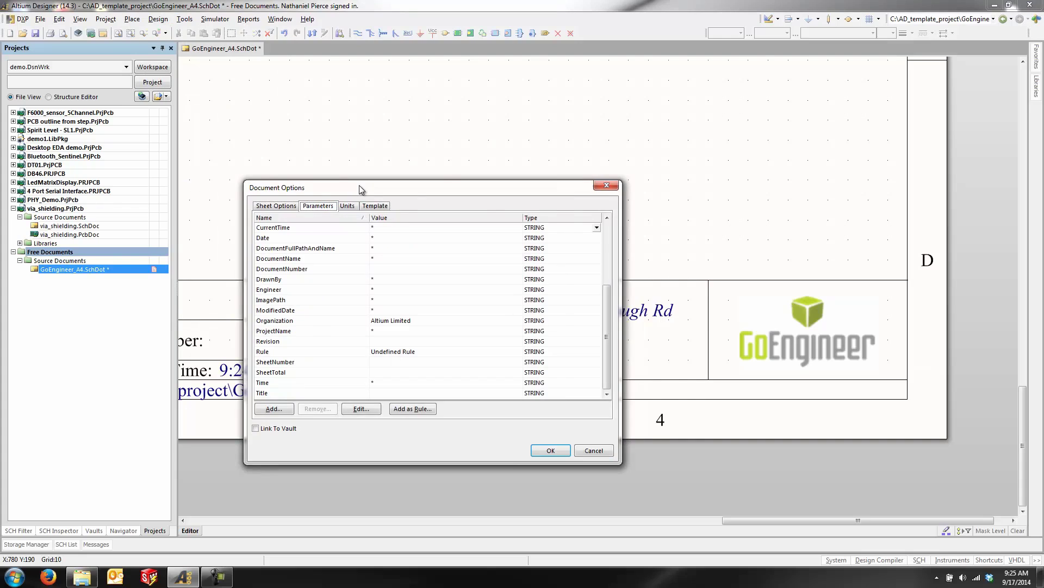
left_click_drag(359, 185, 437, 100)
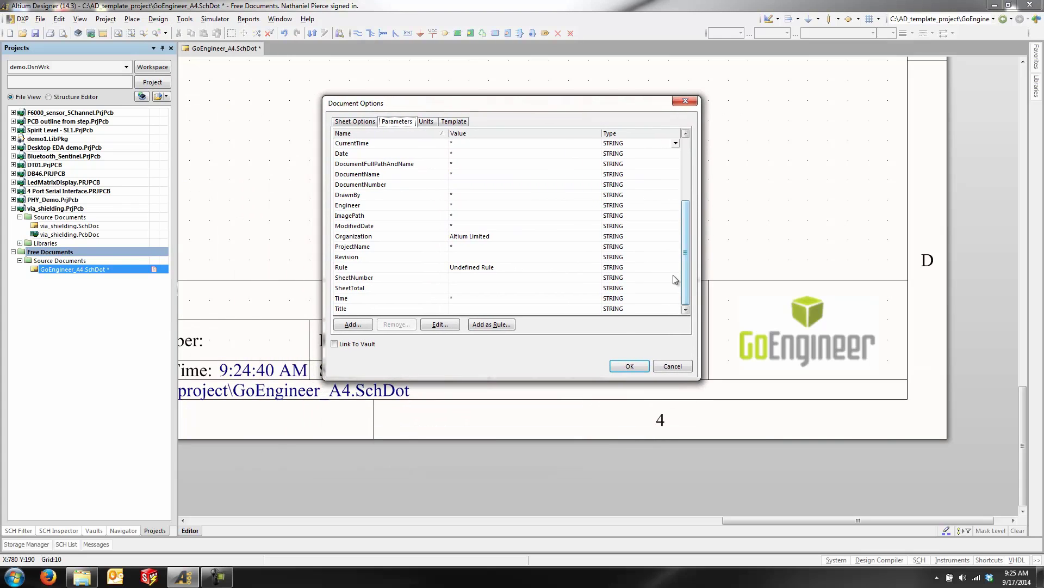
left_click_drag(700, 379, 782, 491)
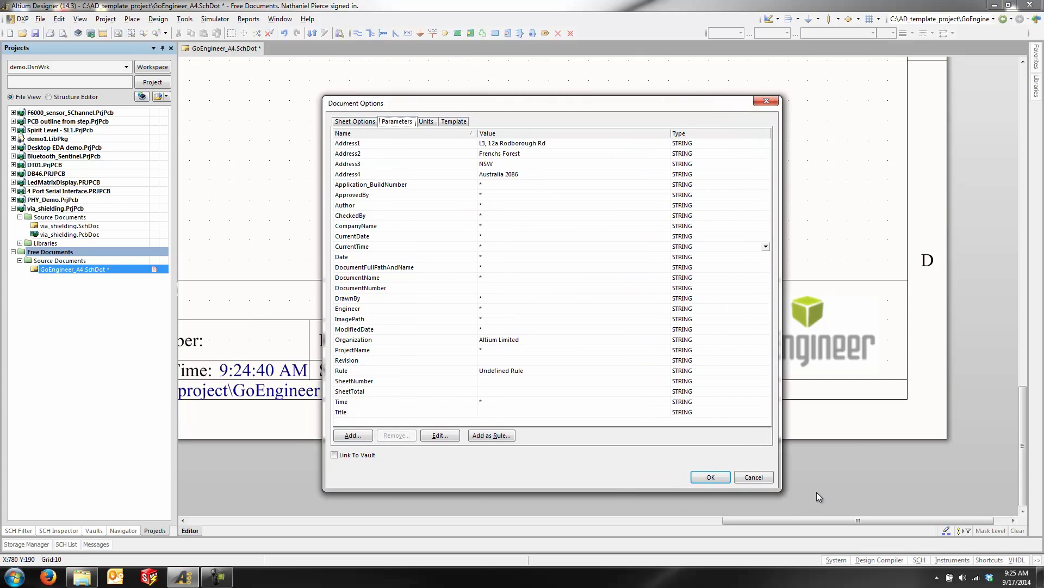
Step: Enter the new street and city/state/ZIP in Address1 and Address2, and clear Address3 and Address4
left_click(555, 143)
left_click(557, 142)
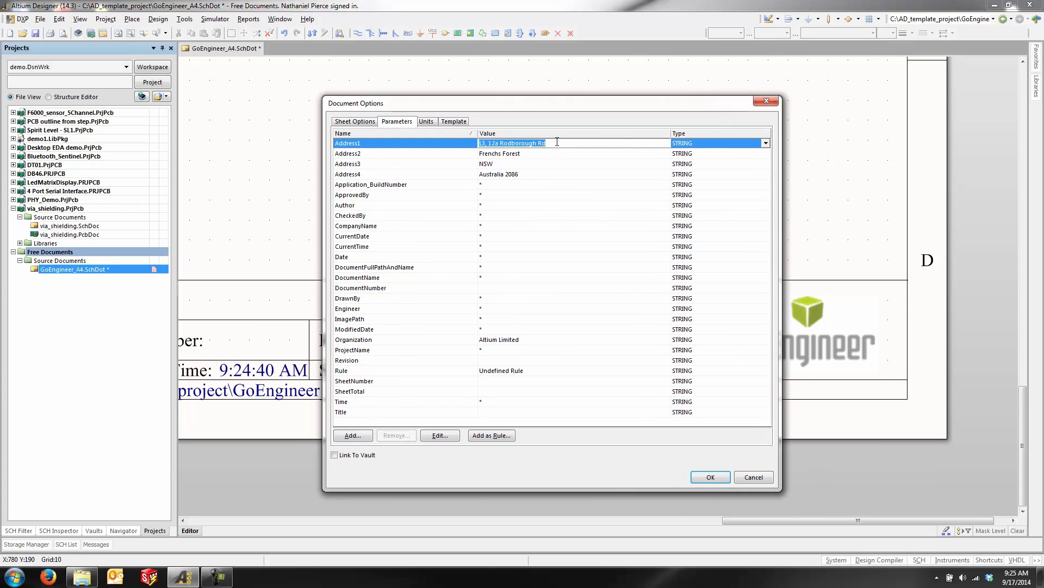
type("1")
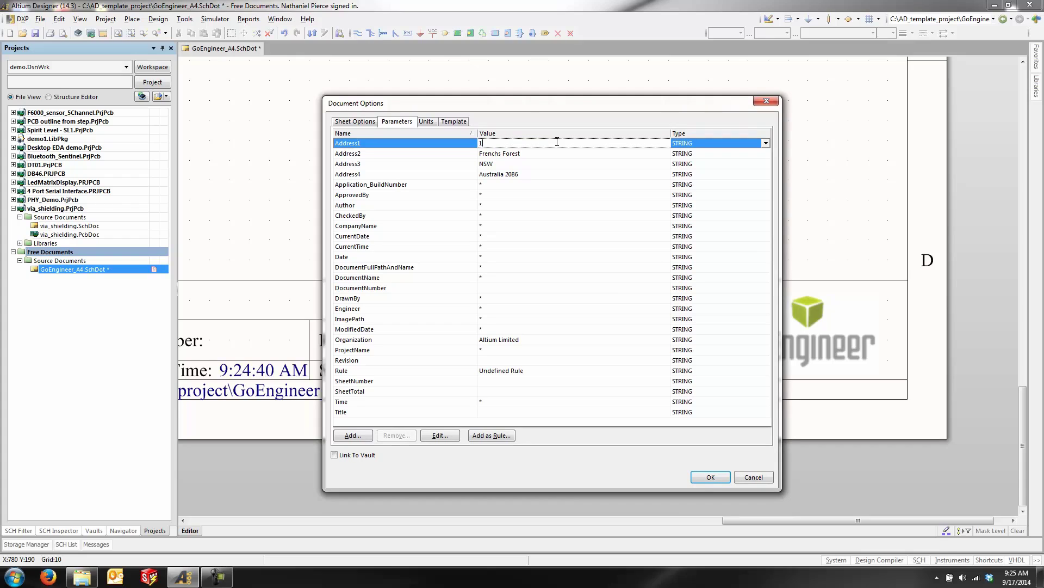
type("8996 W Bernardo Dr")
left_click(578, 155)
type("San")
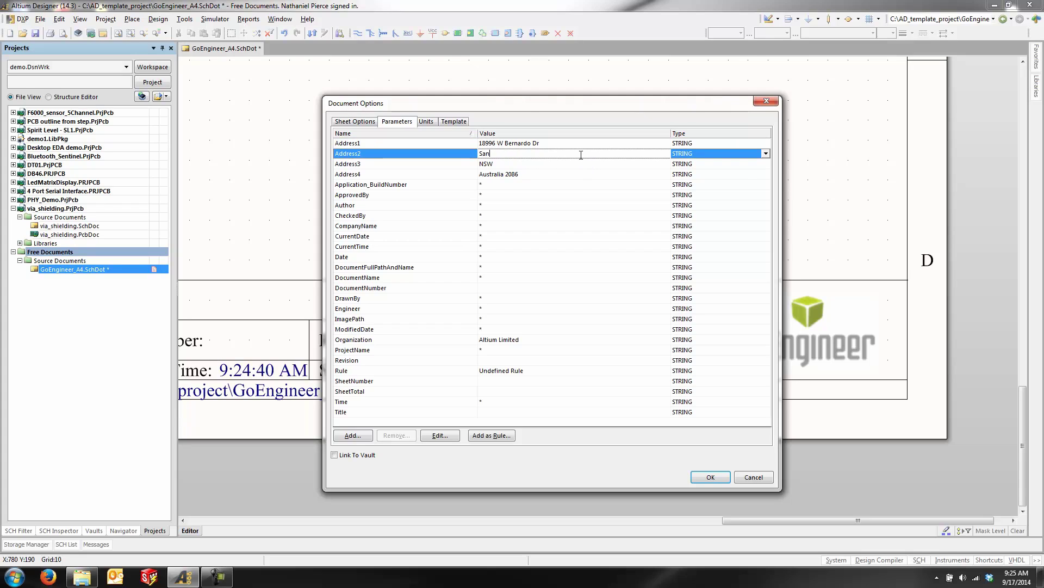
type(" Diego, CA 92009")
left_click(516, 164)
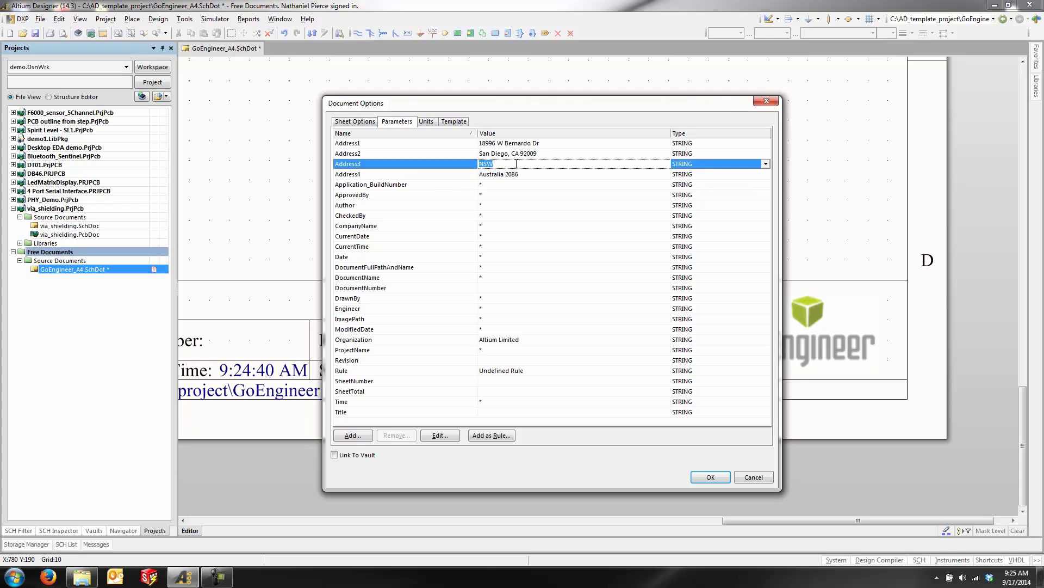
key("Delete")
left_click(515, 175)
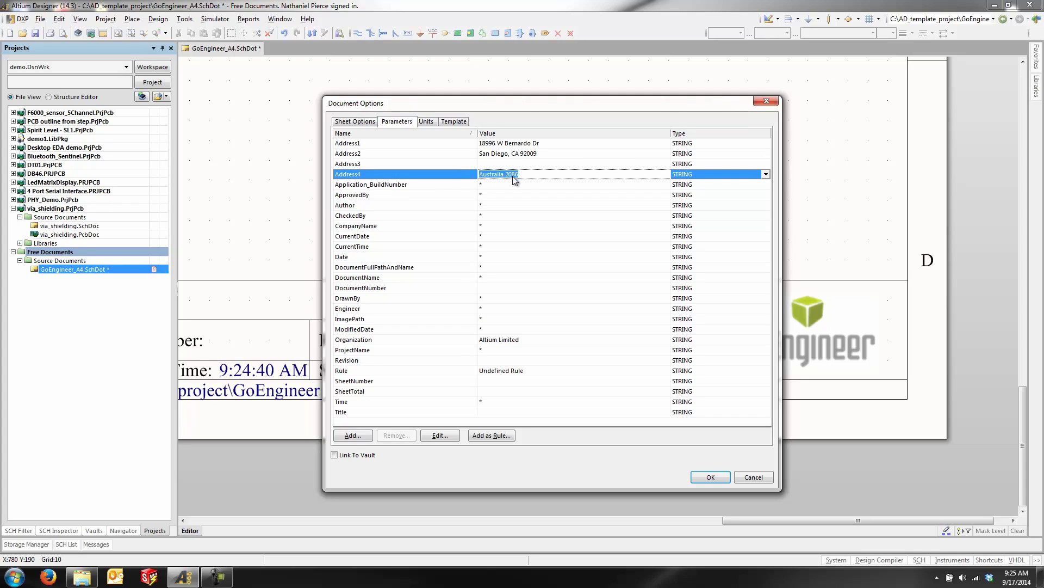
key("Delete")
Step: Fill the Author parameter with the author's name and apply the changes
left_click(503, 205)
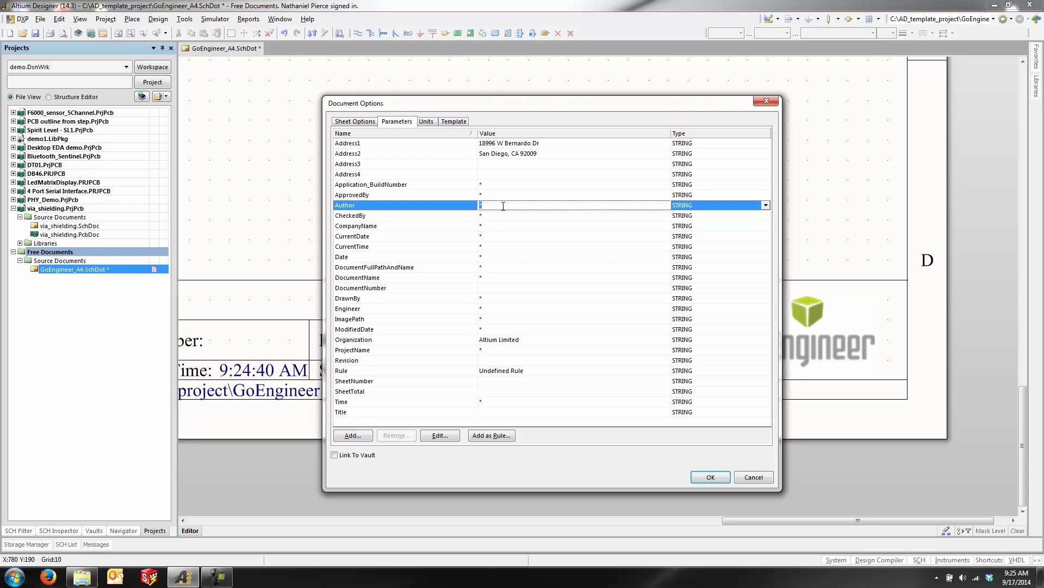
type("Nathaniel Pierce")
left_click(711, 478)
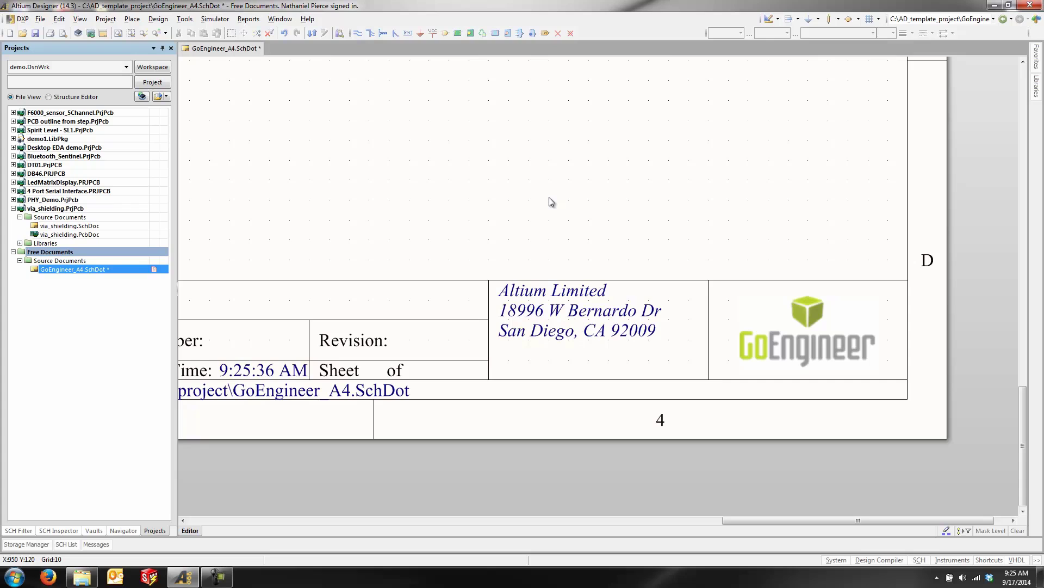
Step: Place an 'Author:' text label in the title block
left_click(131, 19)
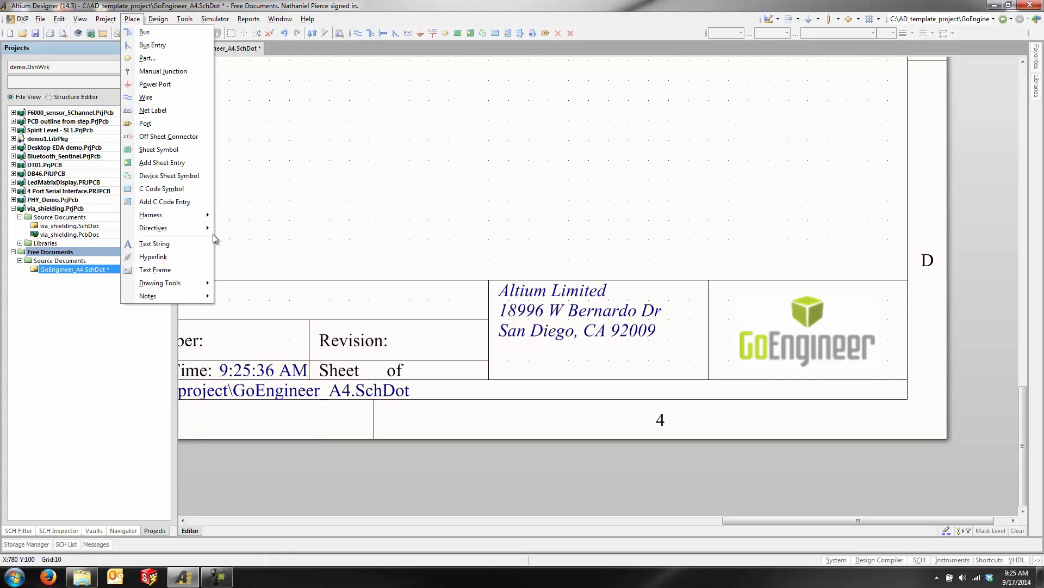
left_click(195, 245)
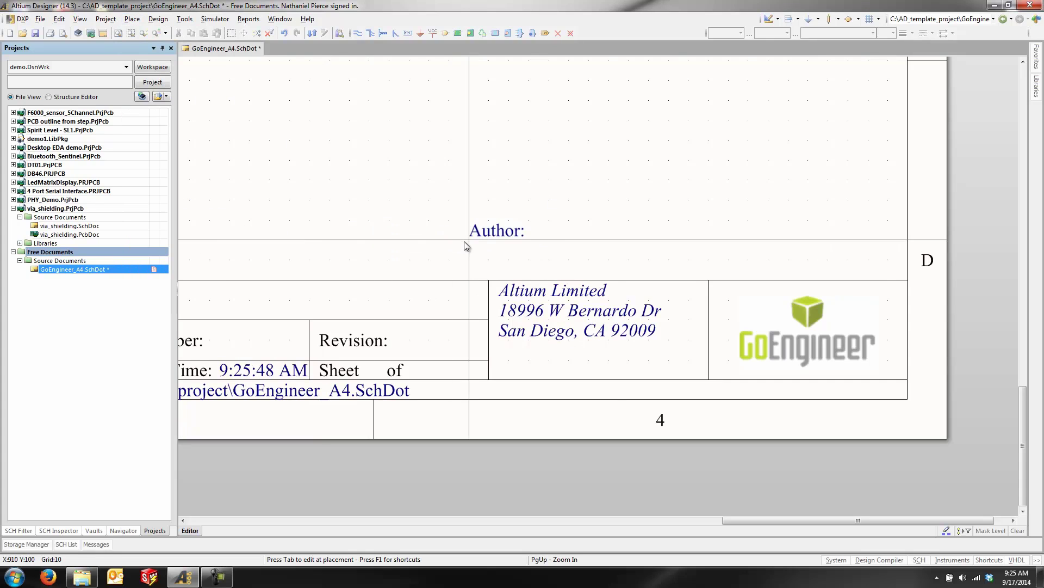
key("Tab")
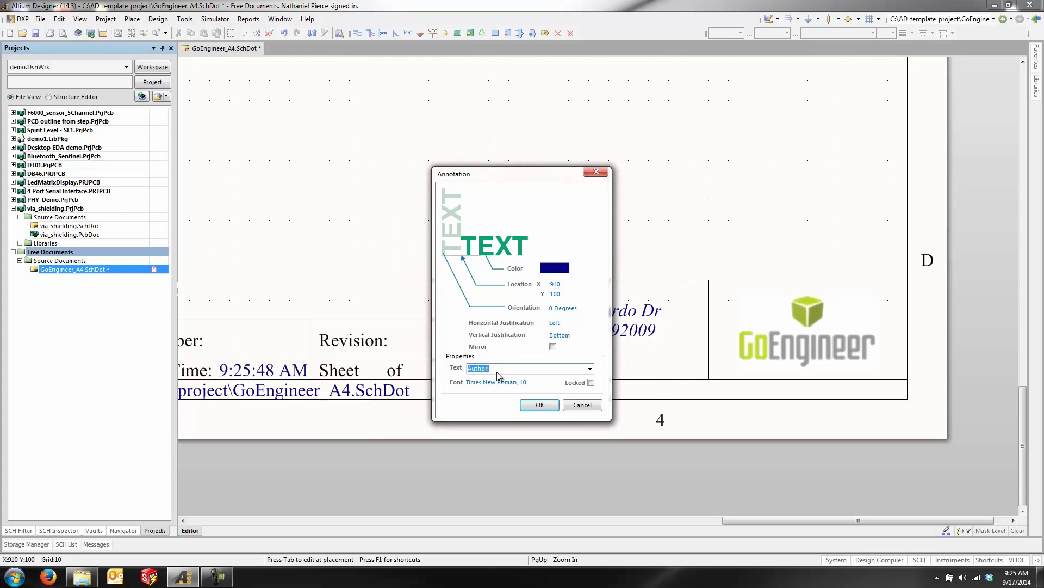
left_click(540, 405)
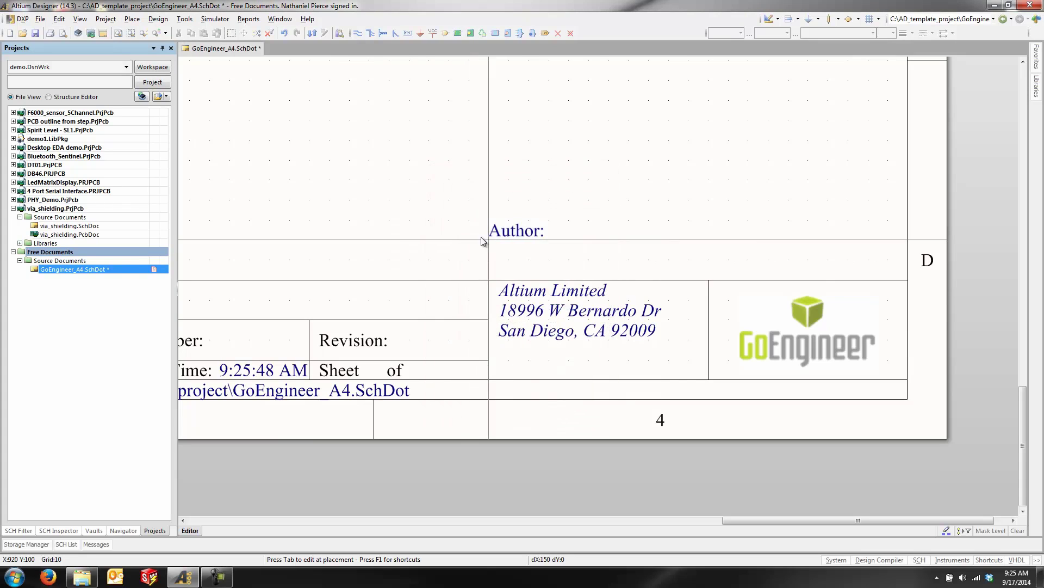
left_click(496, 380)
Step: Place a =Author parameter text string beside the 'Author:' label
key("Tab")
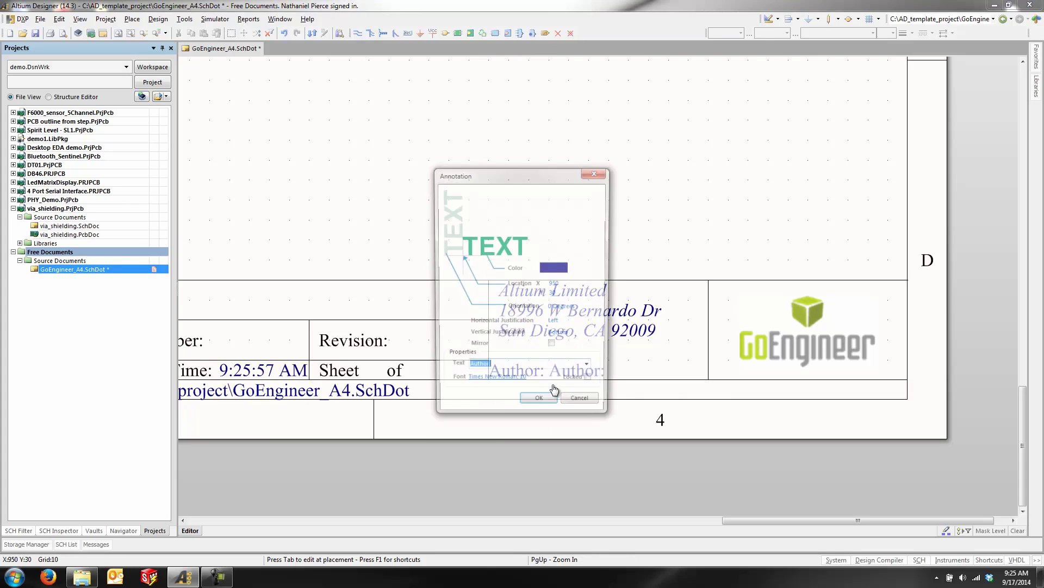
left_click(590, 369)
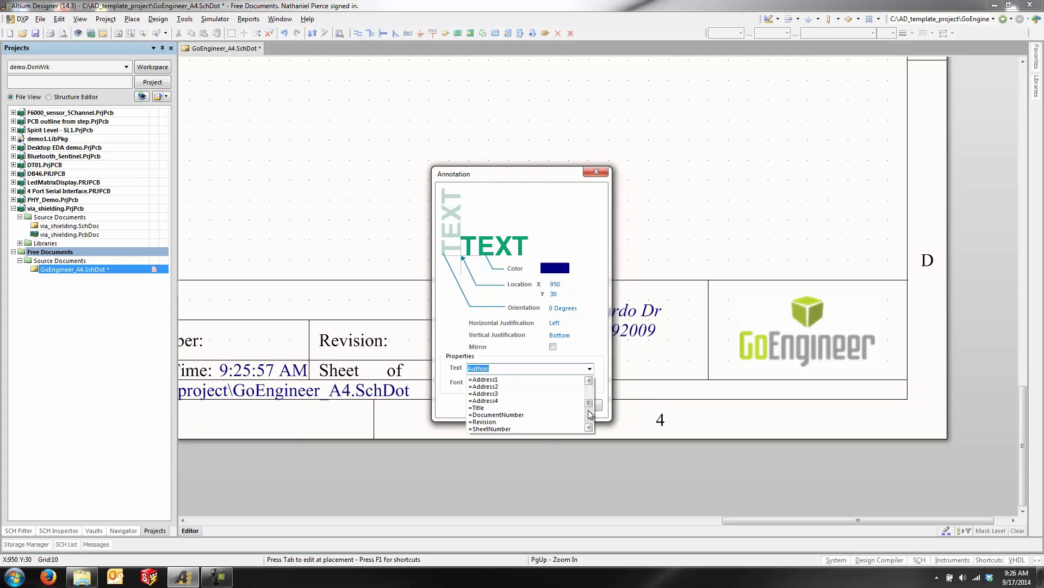
type("=Au")
left_click(574, 429)
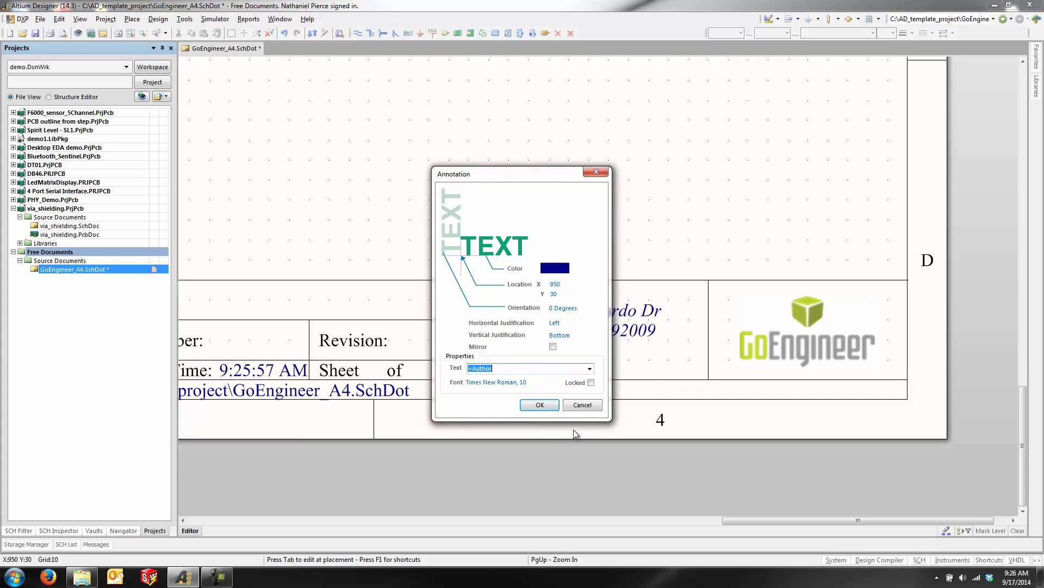
left_click(540, 405)
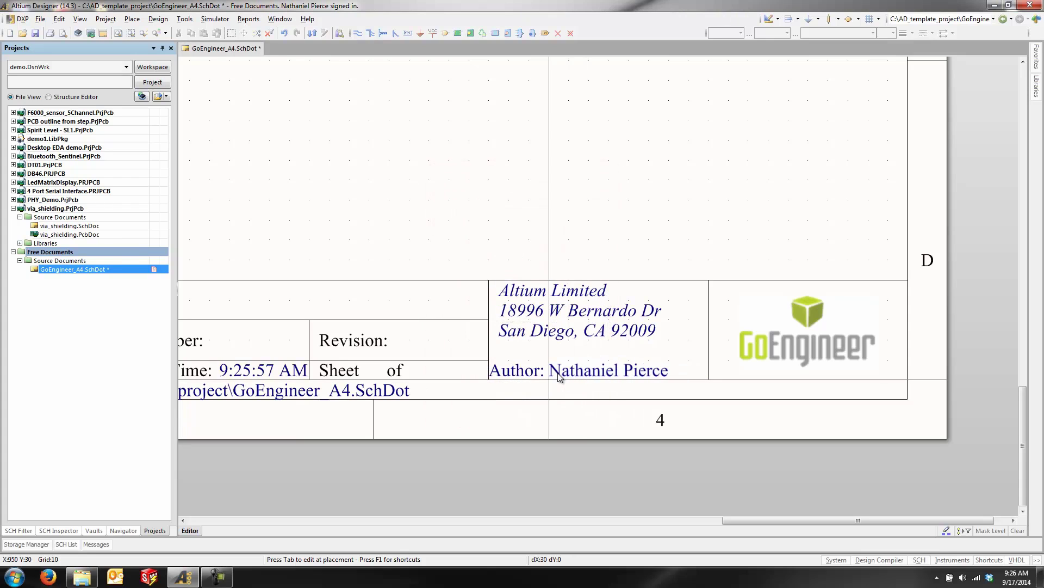
key("Home")
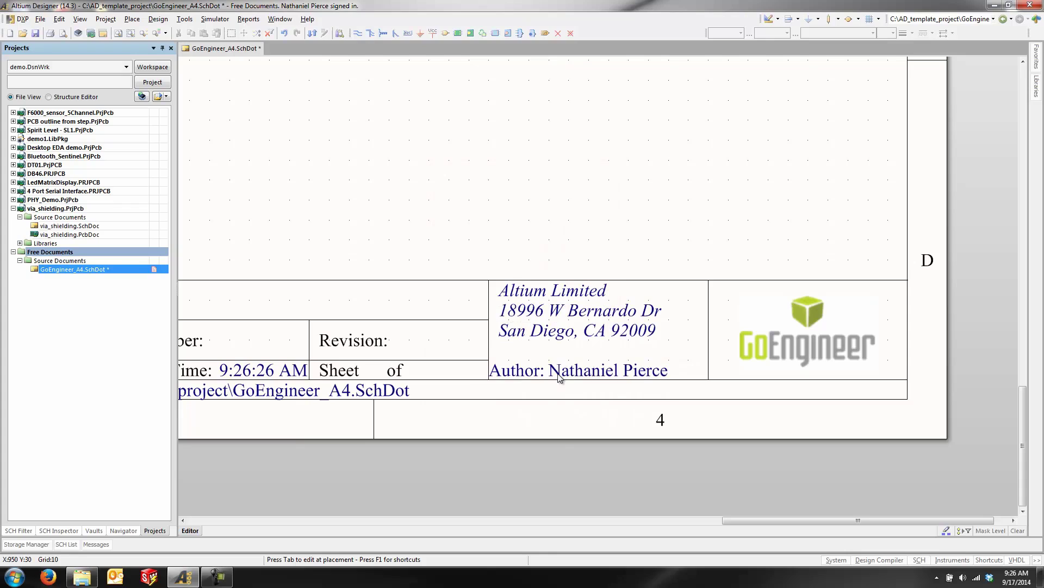
key("Page_Up")
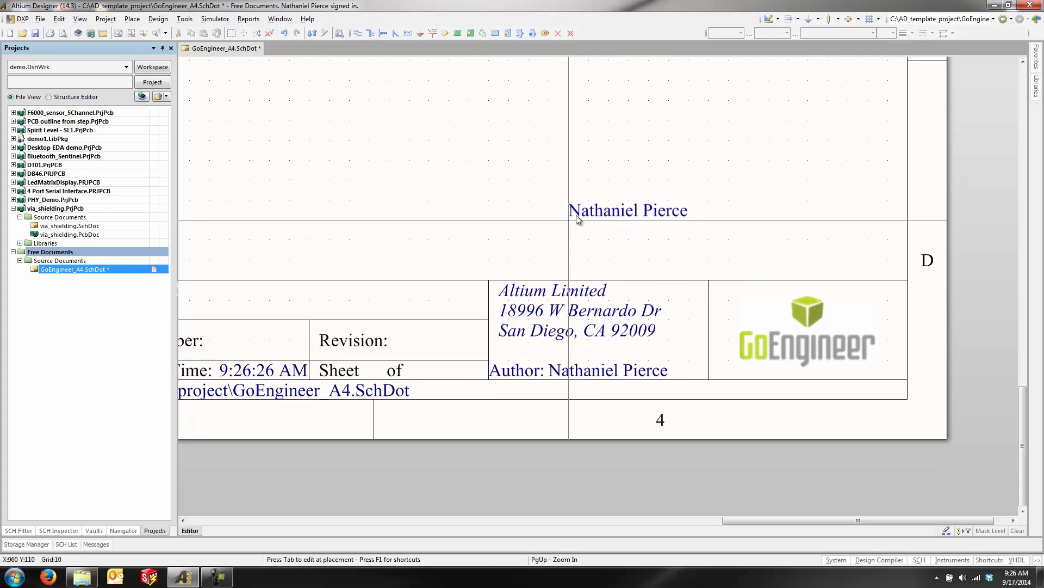
key("Page_Down")
key("End")
key("Escape")
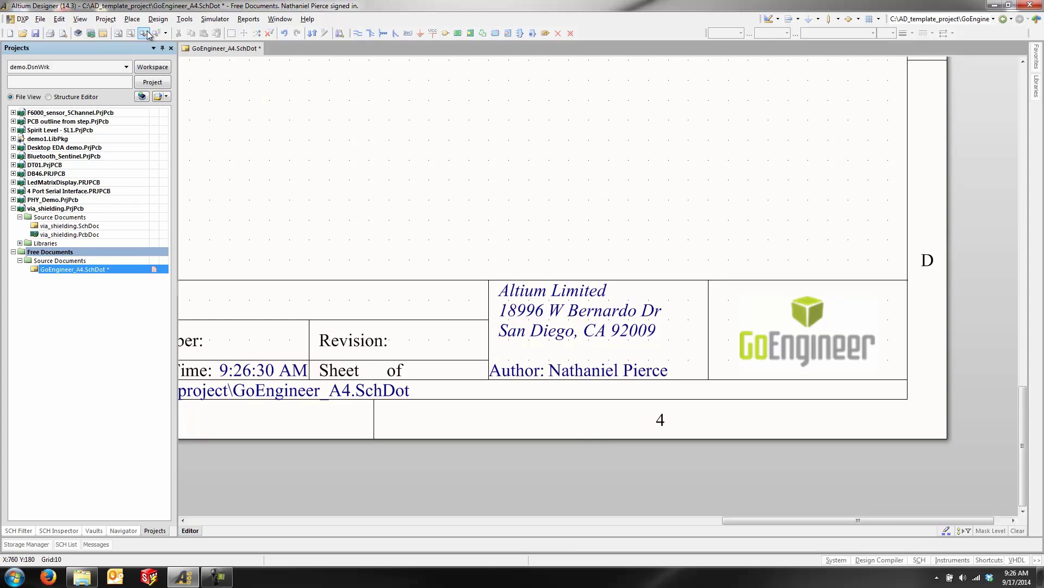
Step: Draw a line from the title block cell corner, set to black with Smallest width
left_click(133, 21)
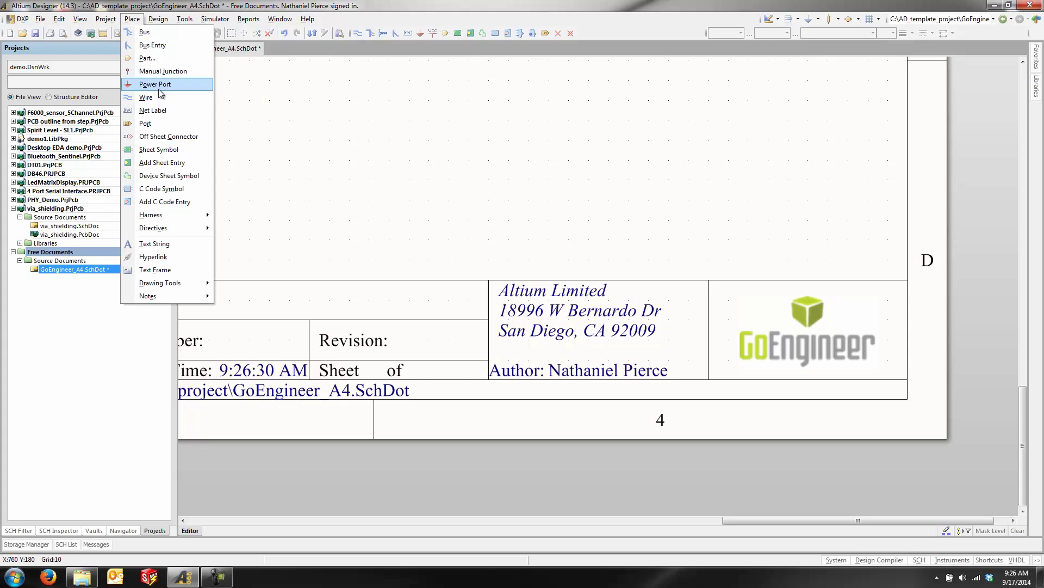
mouse_move(172, 286)
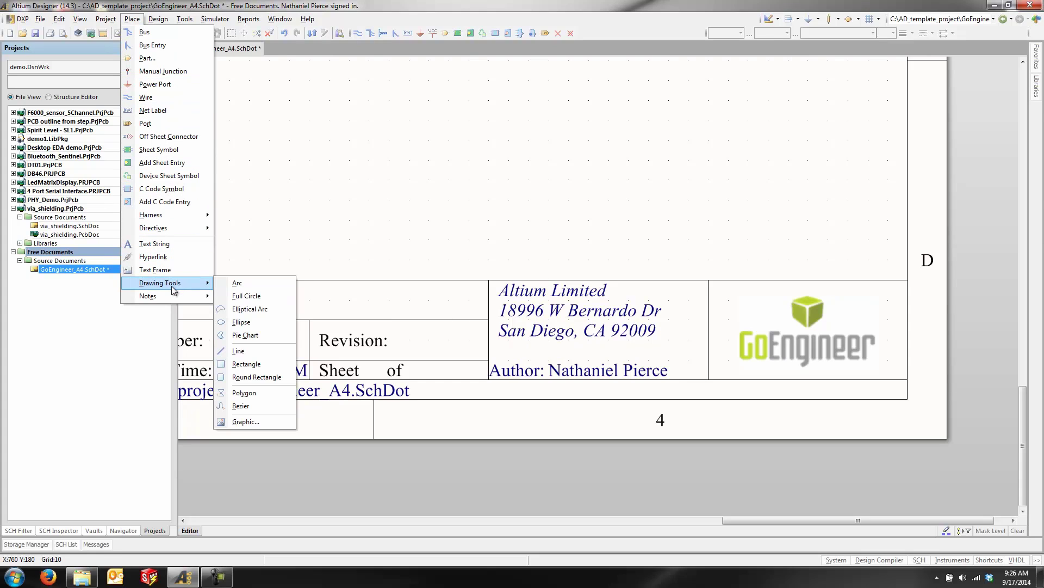
left_click(273, 350)
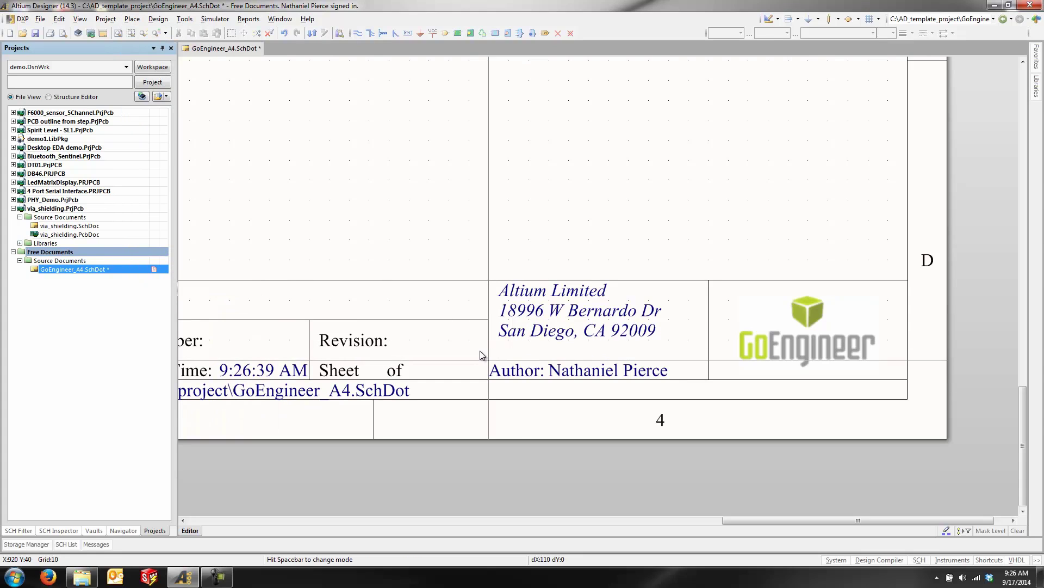
left_click(481, 351)
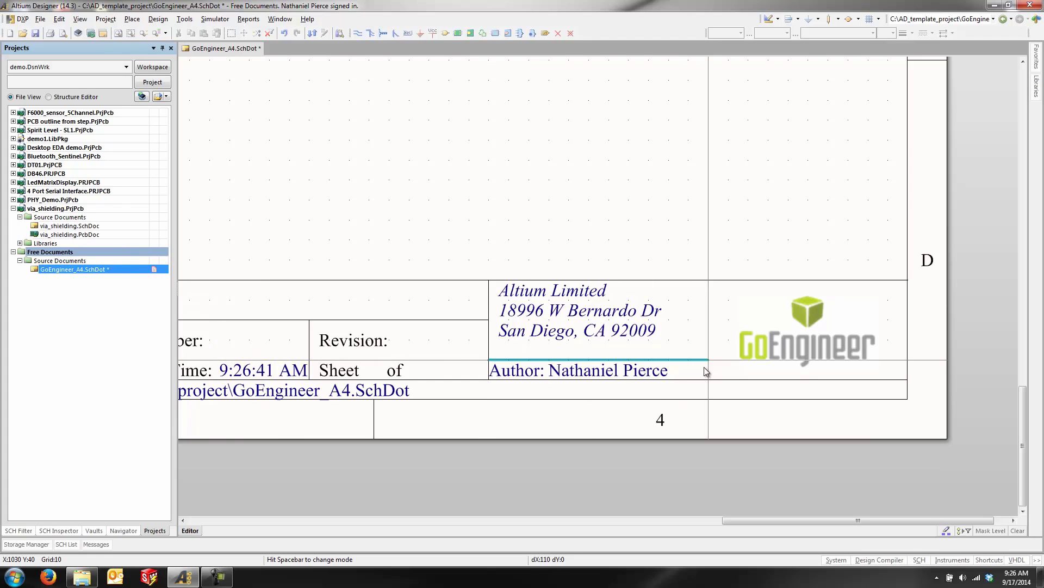
key("Tab")
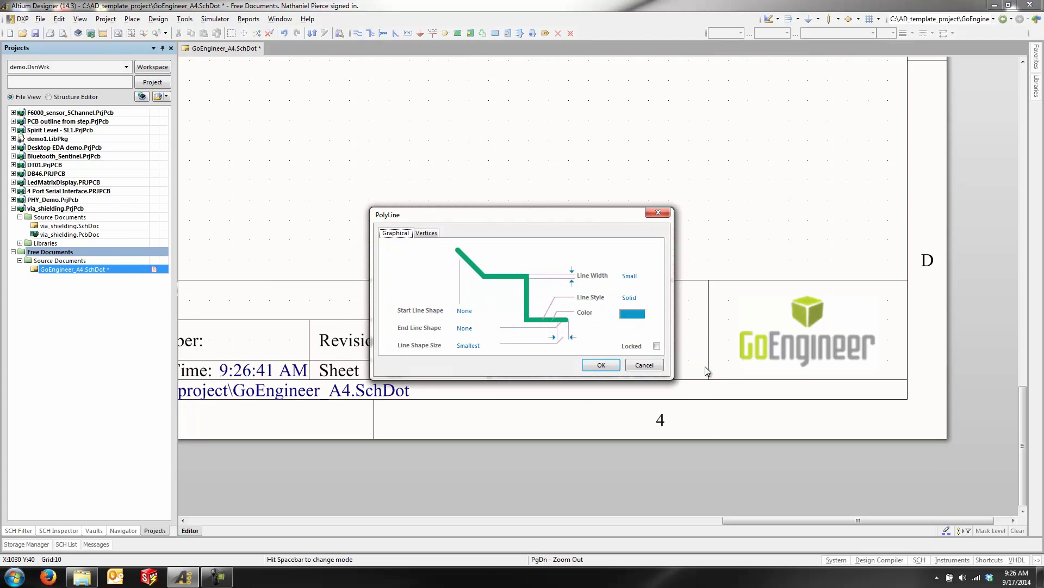
left_click(632, 314)
left_click(528, 245)
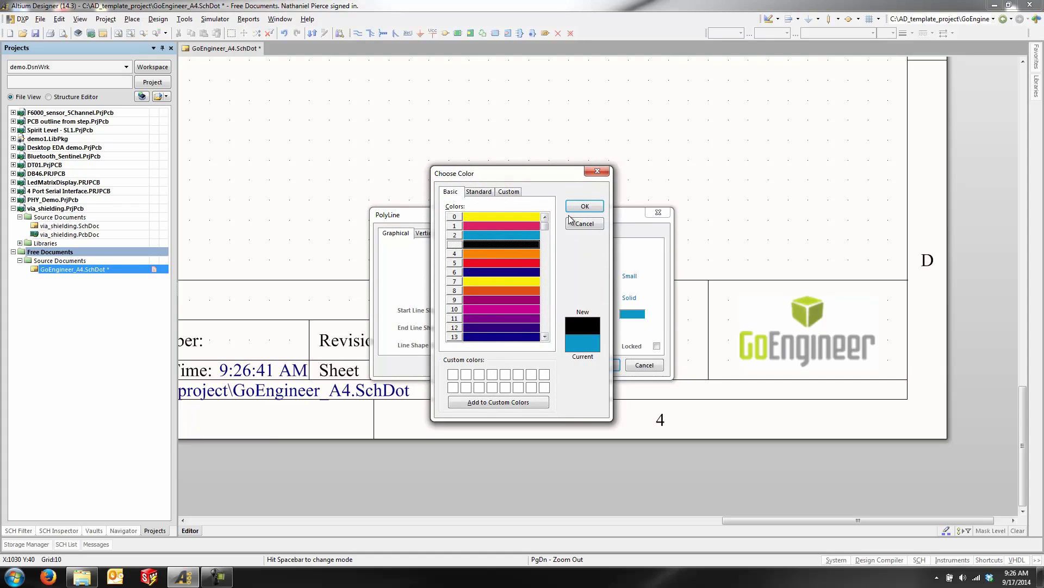
left_click(579, 207)
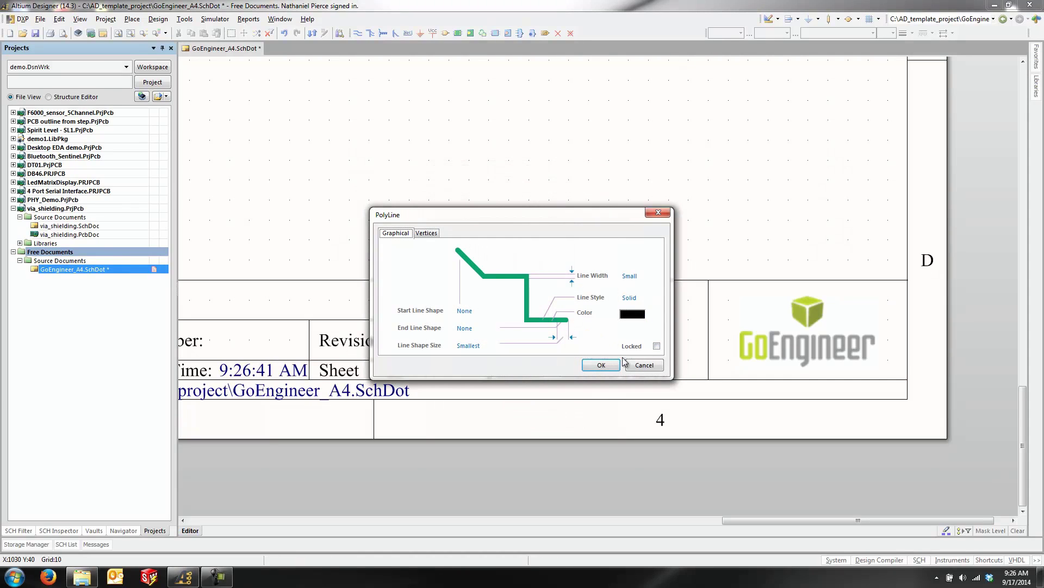
left_click(654, 276)
left_click(655, 276)
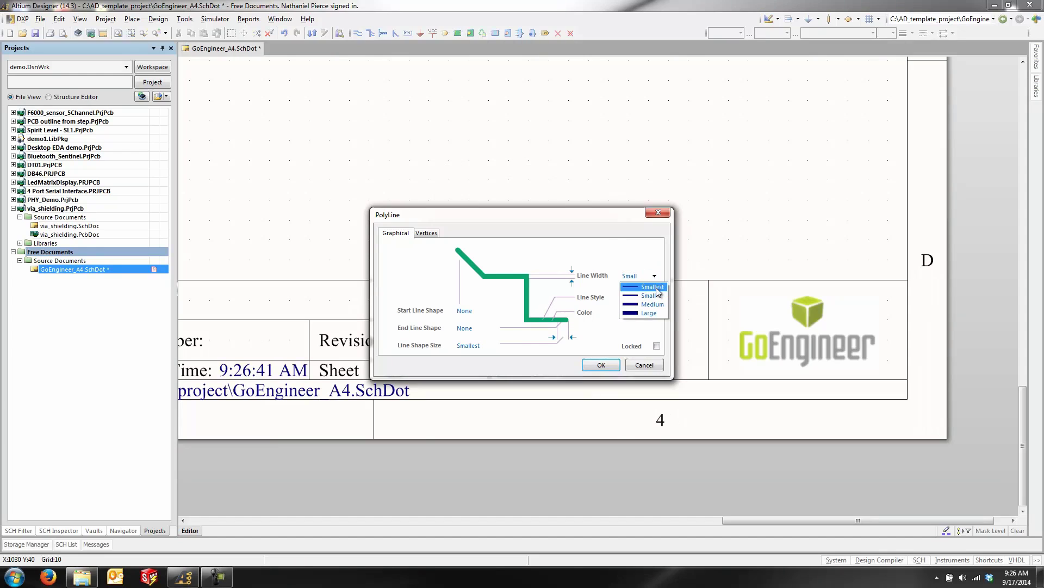
left_click(657, 287)
left_click(601, 365)
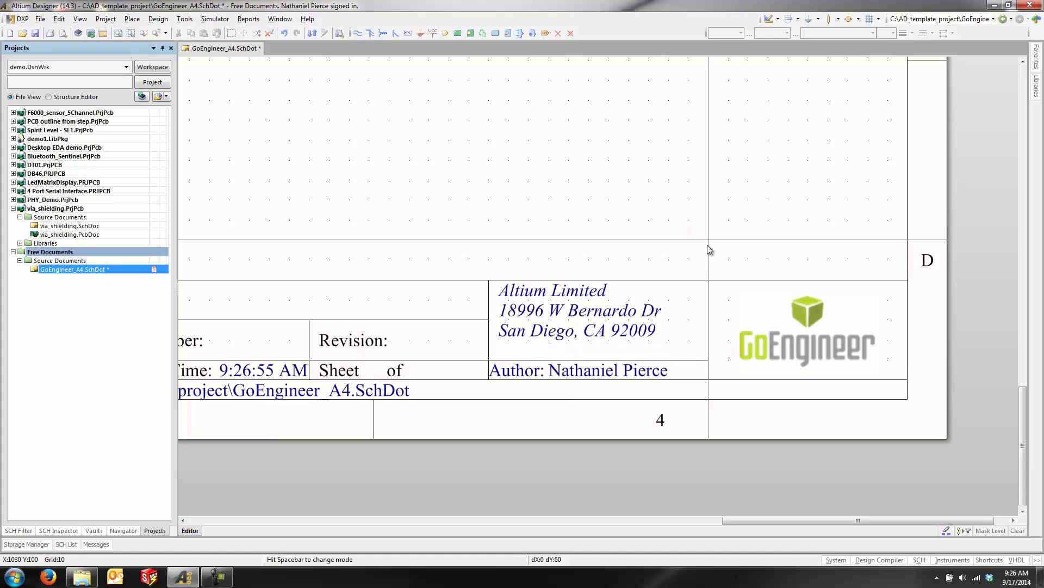
Step: Save the GoEngineer_A4.SchDot template and close its document
left_click(36, 33)
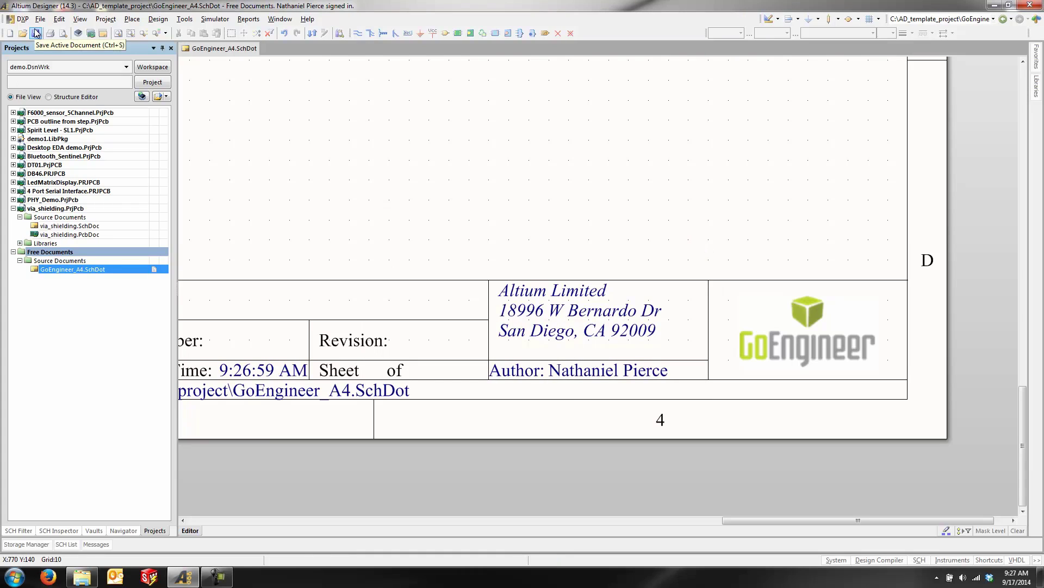
right_click(215, 49)
left_click(237, 51)
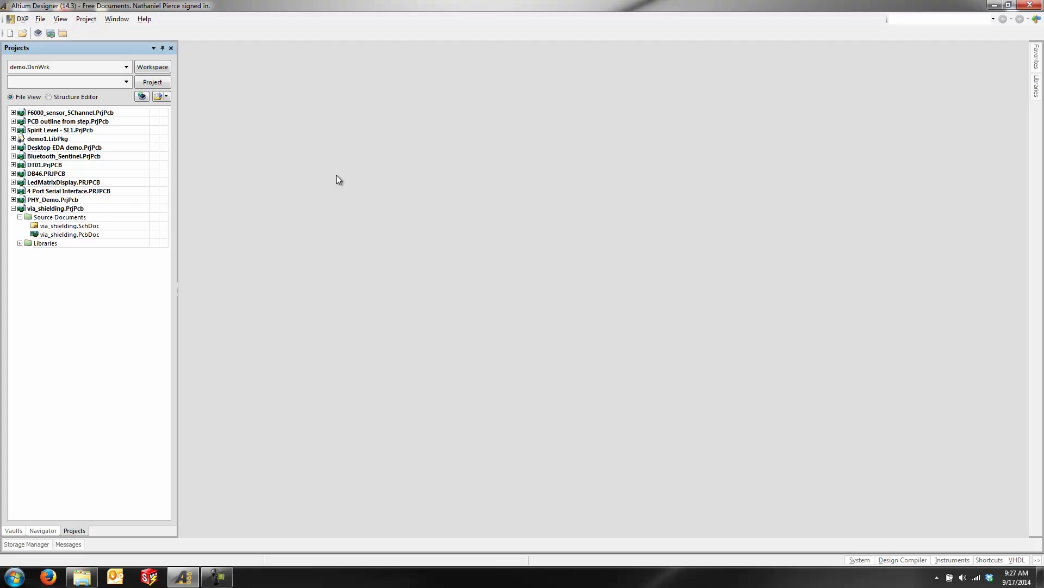
Step: Set C:\AD_template_project\GoEngineer_A4.SchDot as the PCB Project Schematic default in Preferences
left_click(22, 19)
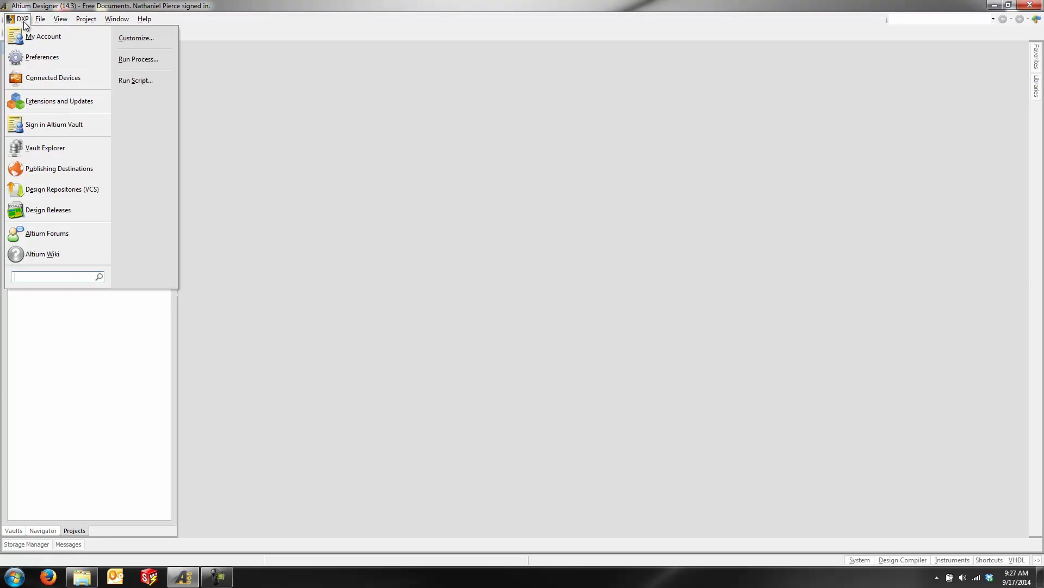
left_click(36, 62)
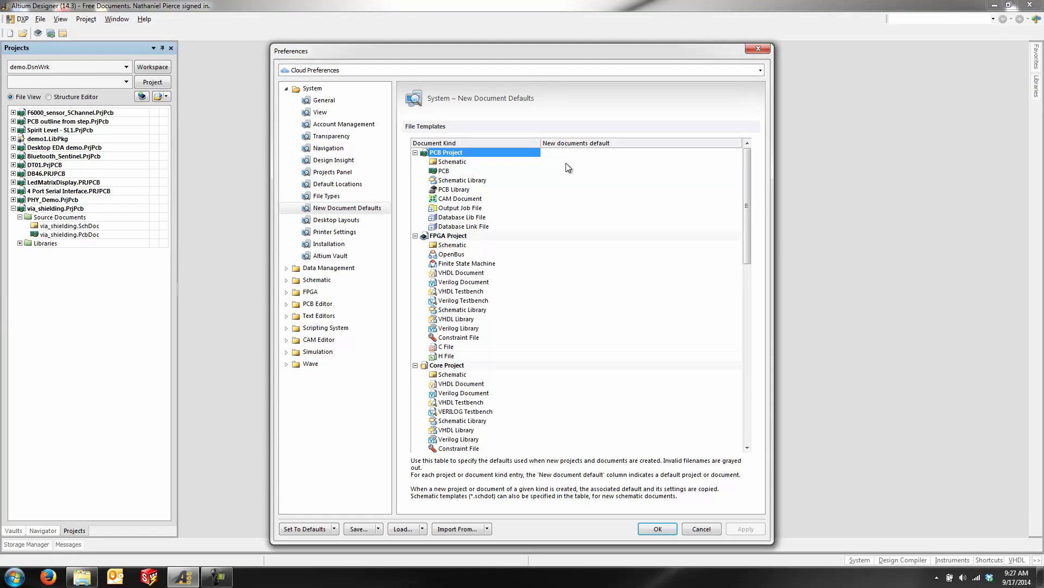
left_click(713, 161)
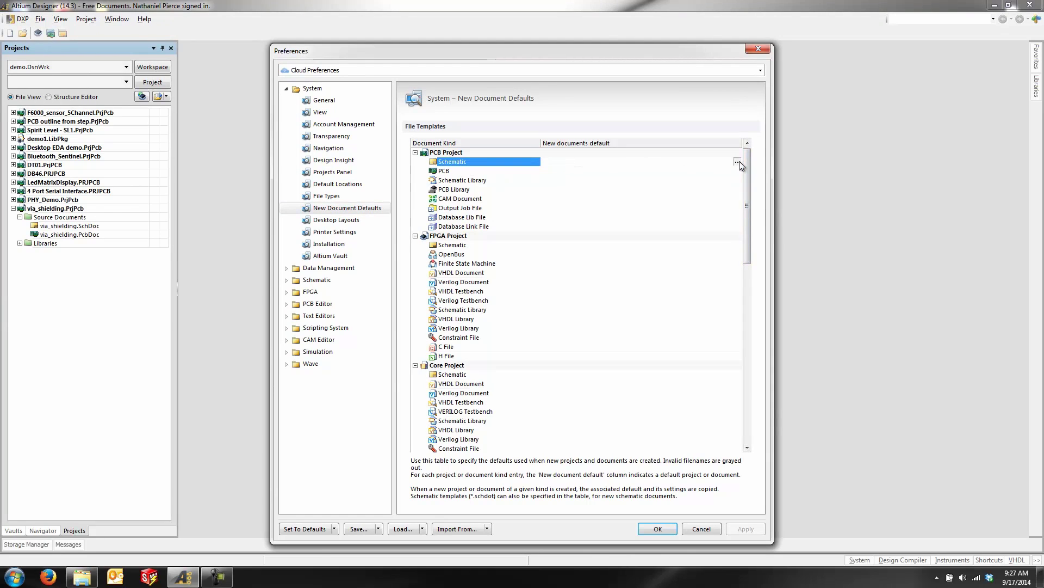
left_click(739, 161)
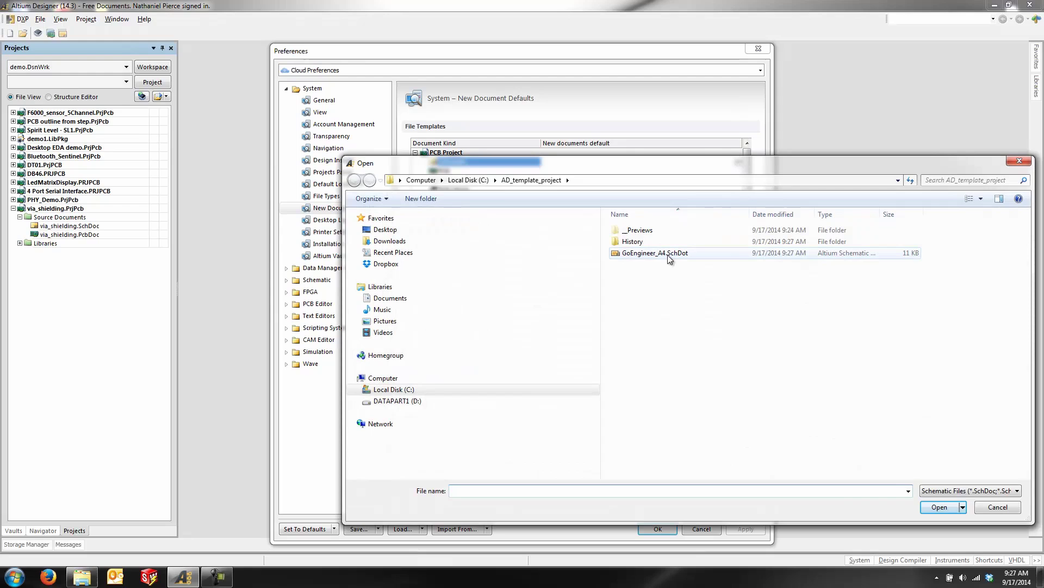
left_click(670, 257)
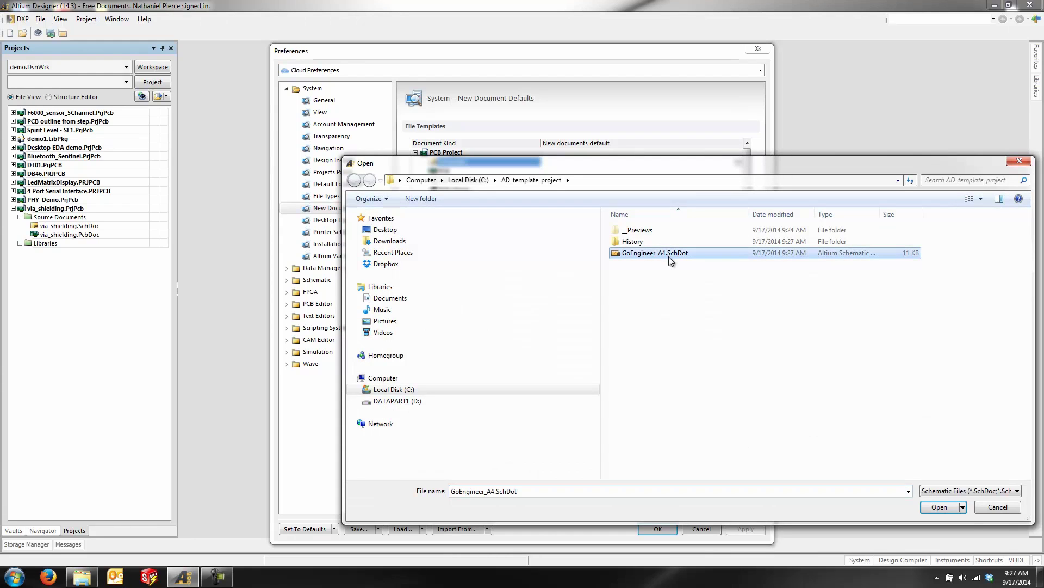
left_click(946, 510)
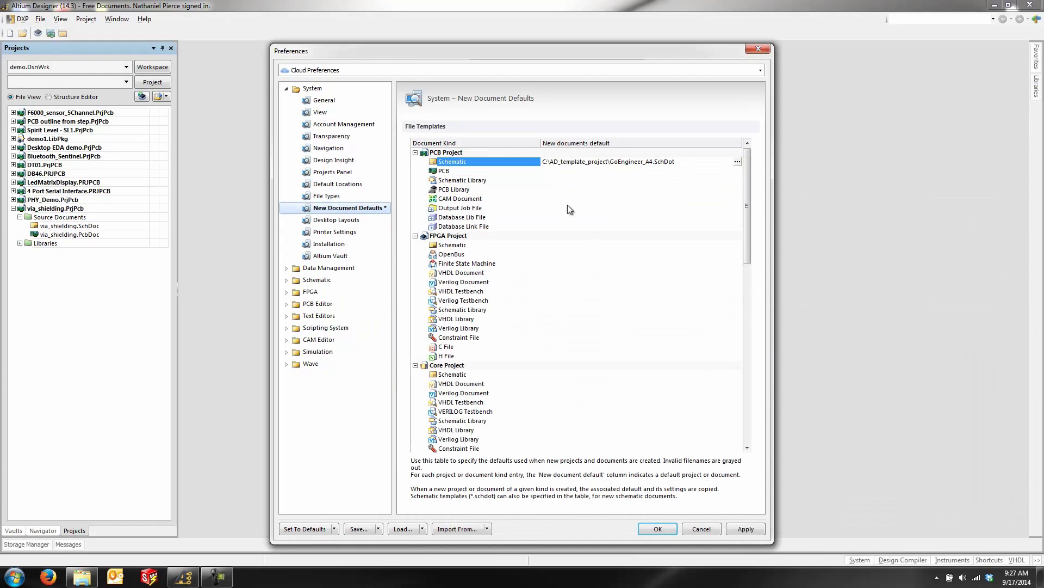
left_click(658, 529)
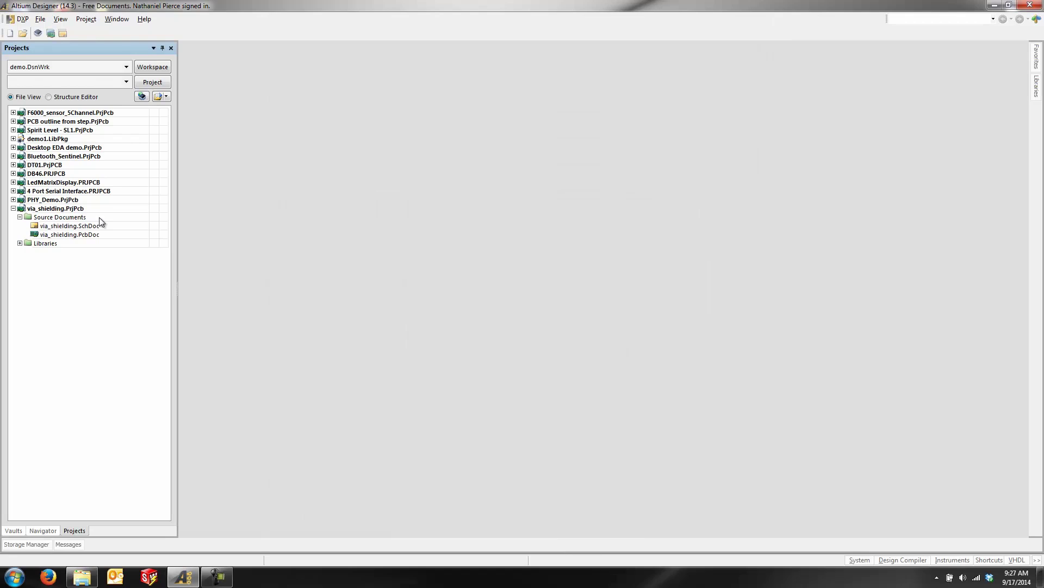
Step: Create Sheet1.SchDot in via_shielding.PrjPcb and bring its GoEngineer logo, address and author title block into view
left_click(82, 209)
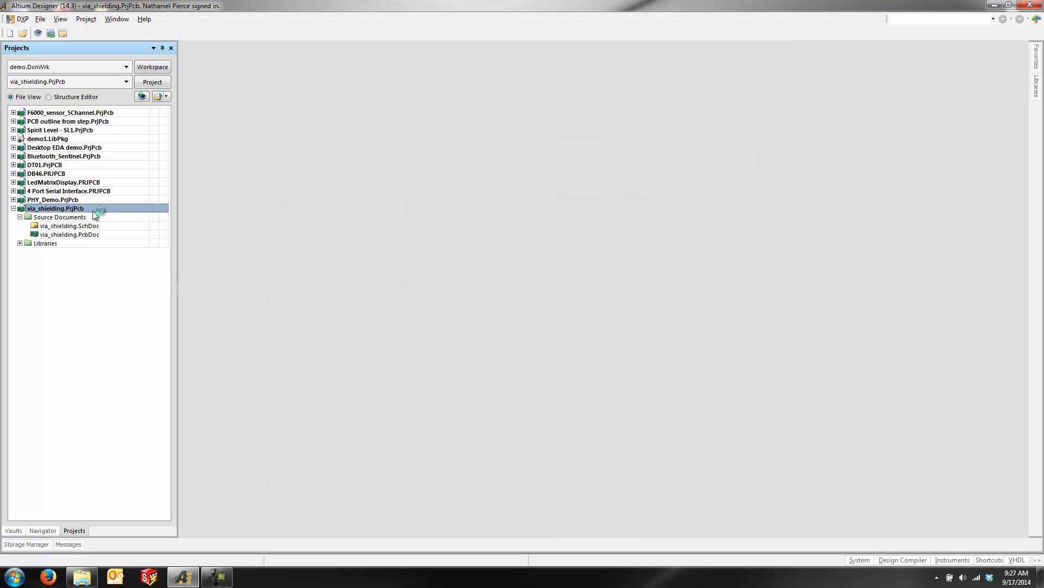
left_click(40, 20)
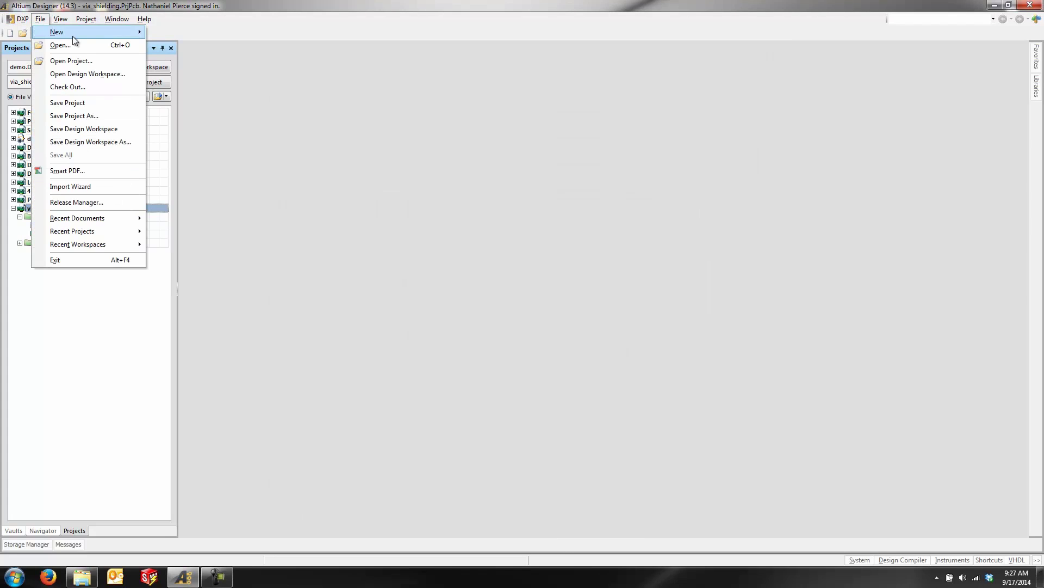
mouse_move(128, 31)
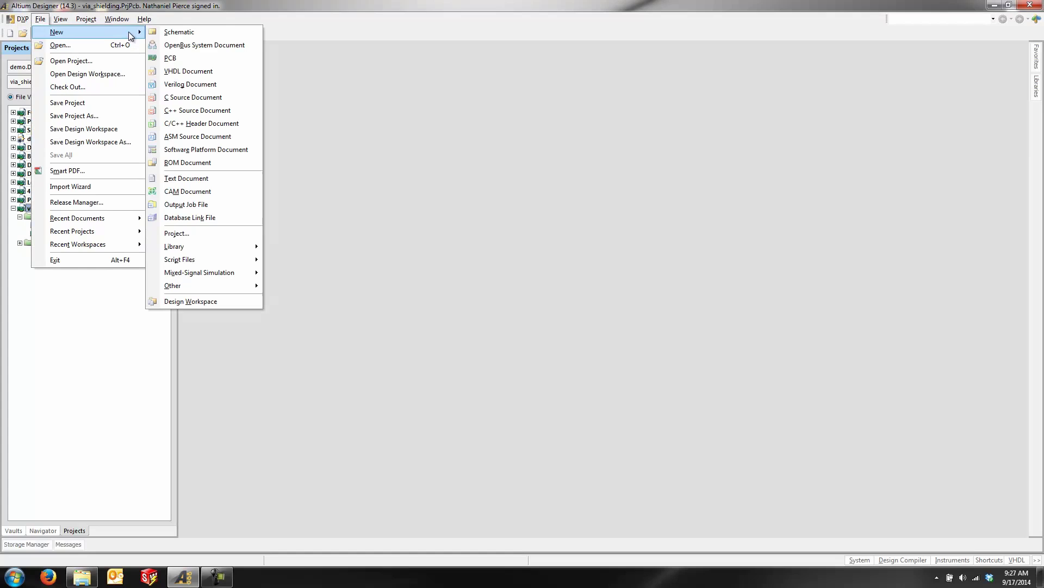
left_click(194, 32)
right_click_drag(881, 430, 746, 317)
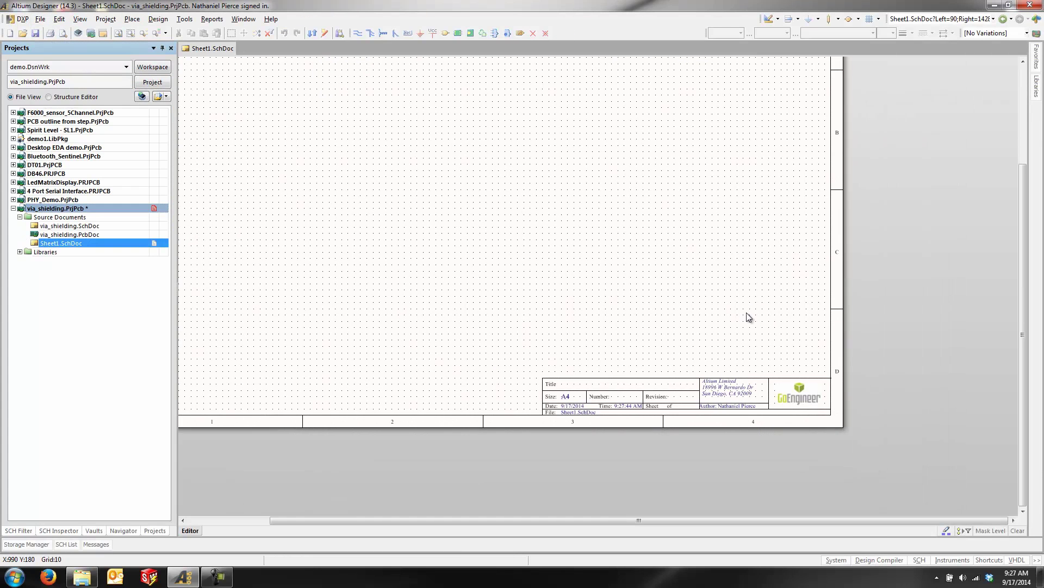
scroll(753, 432, "up", 3, "ctrl")
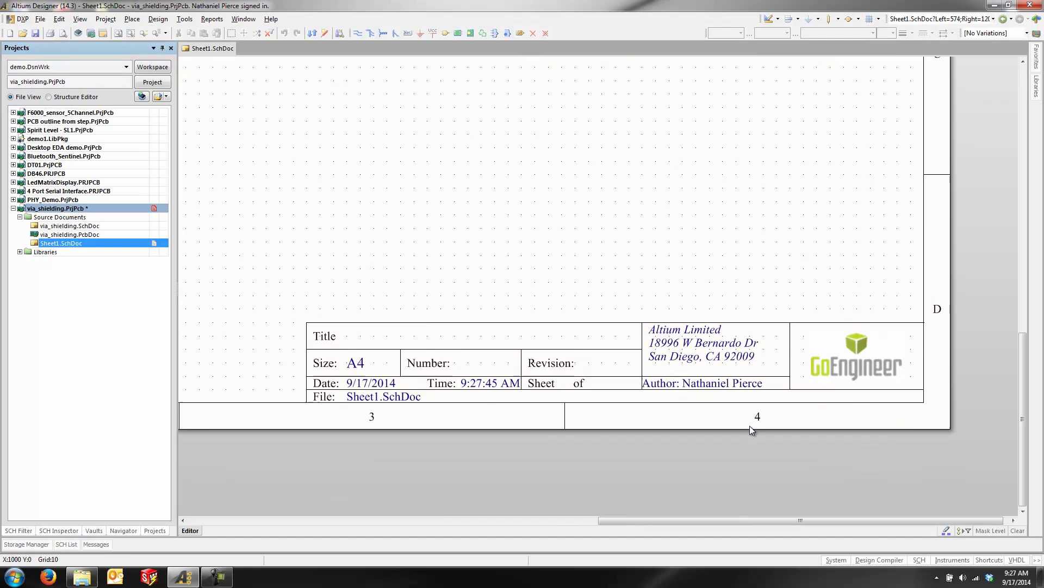